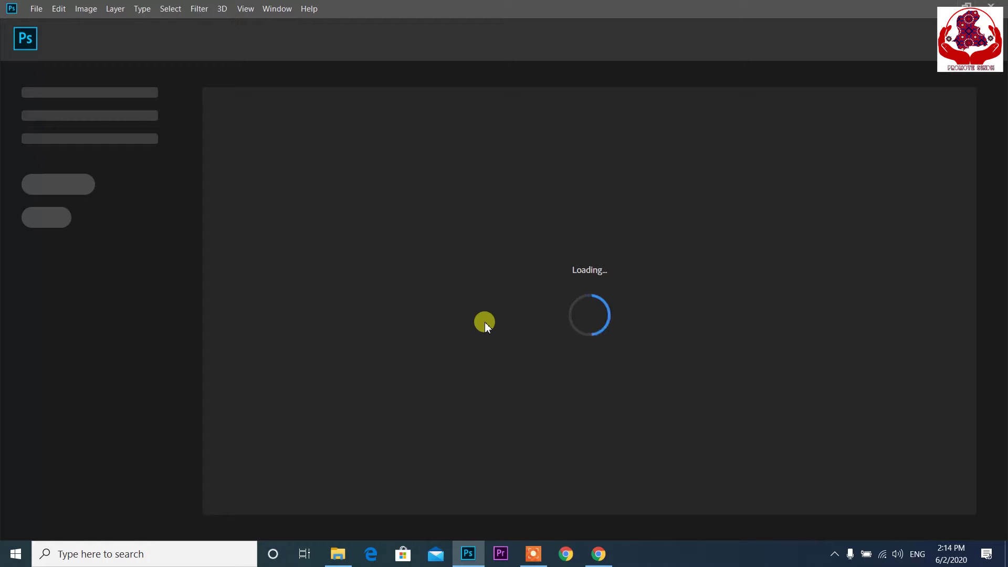
# Open the photo malala-yousafzai-advocate-for-girls-education-speaks-at-un from the Downloads folder.
pyautogui.click(37, 9)
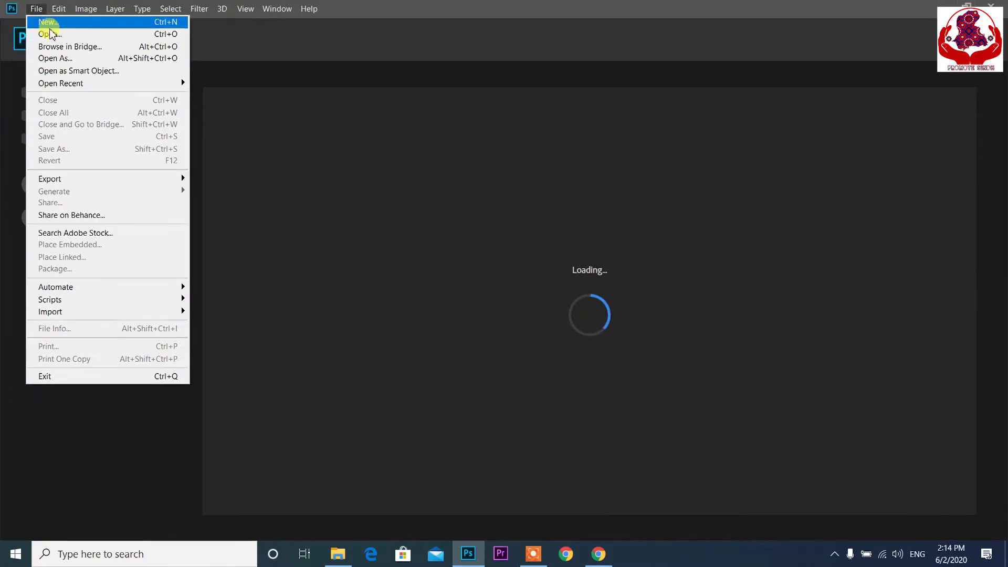
pyautogui.click(50, 34)
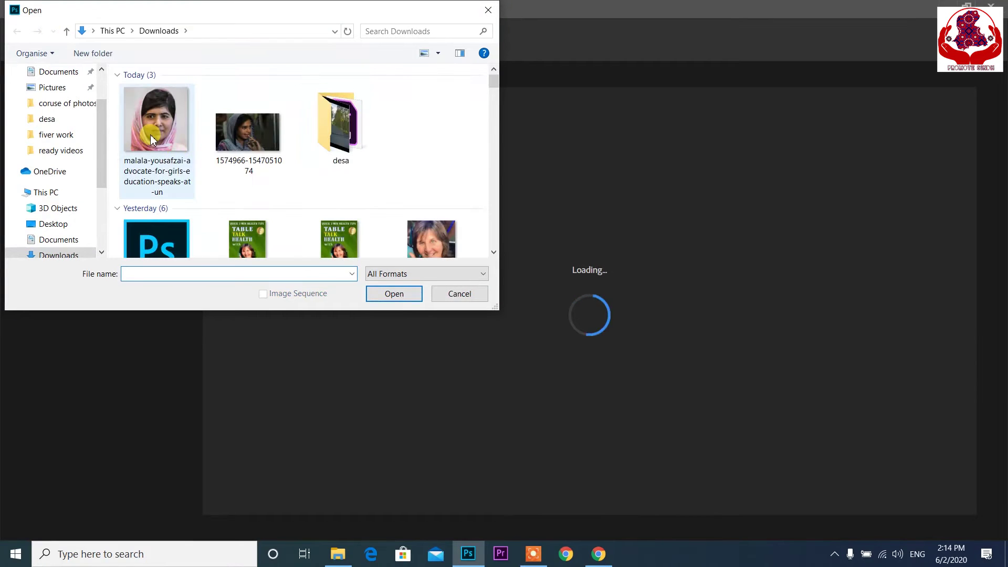
pyautogui.doubleClick(151, 135)
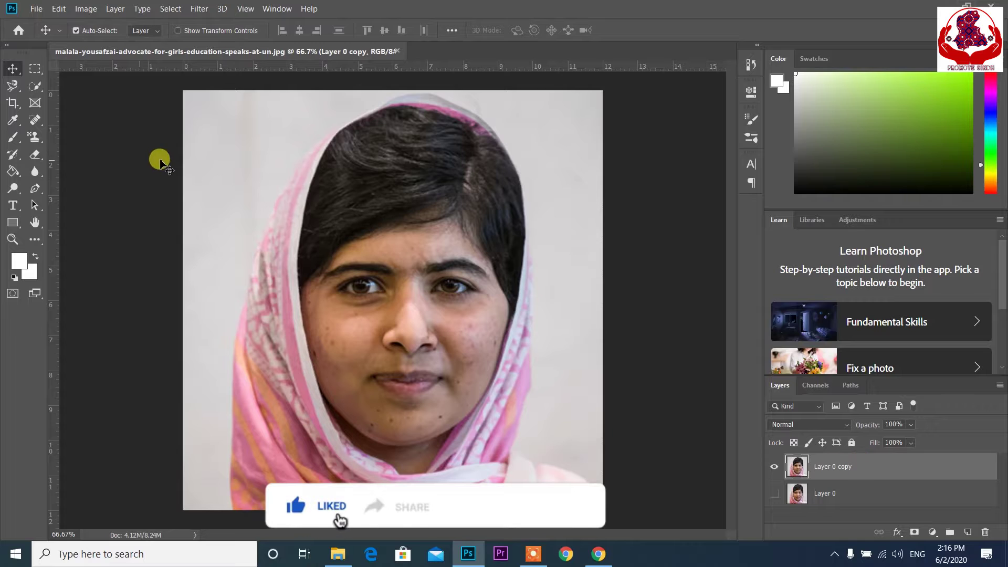
# Resize the image to 4 × 4 inches at 300 pixels/inch, resampled with Preserve Details 2.0 and noise reduction at 100%.
pyautogui.click(86, 9)
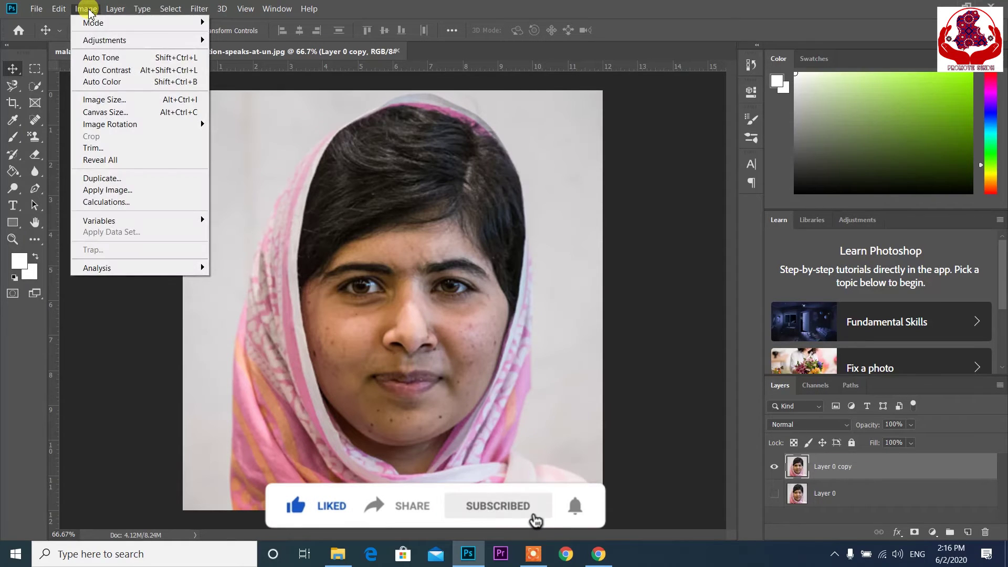
pyautogui.click(108, 101)
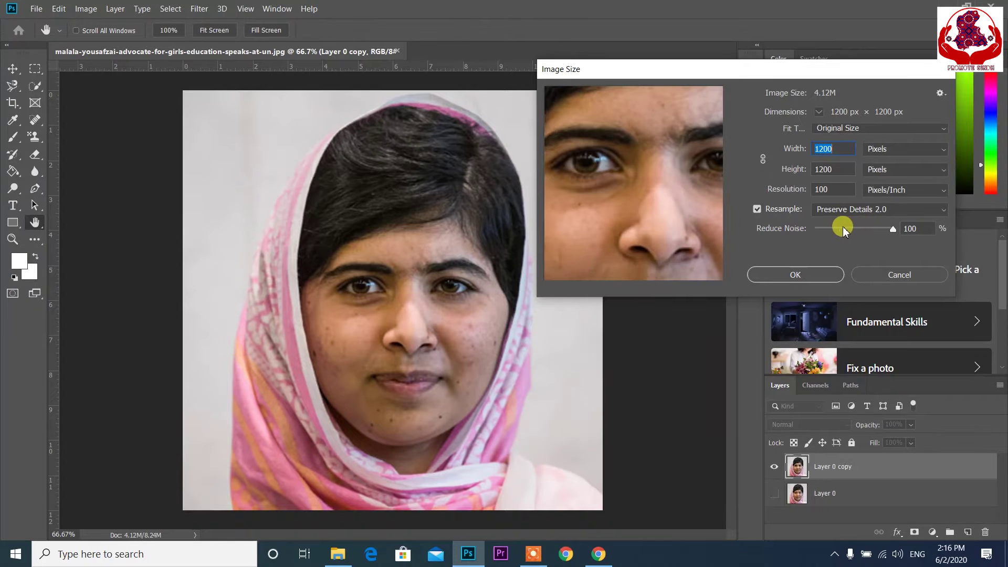
pyautogui.click(828, 229)
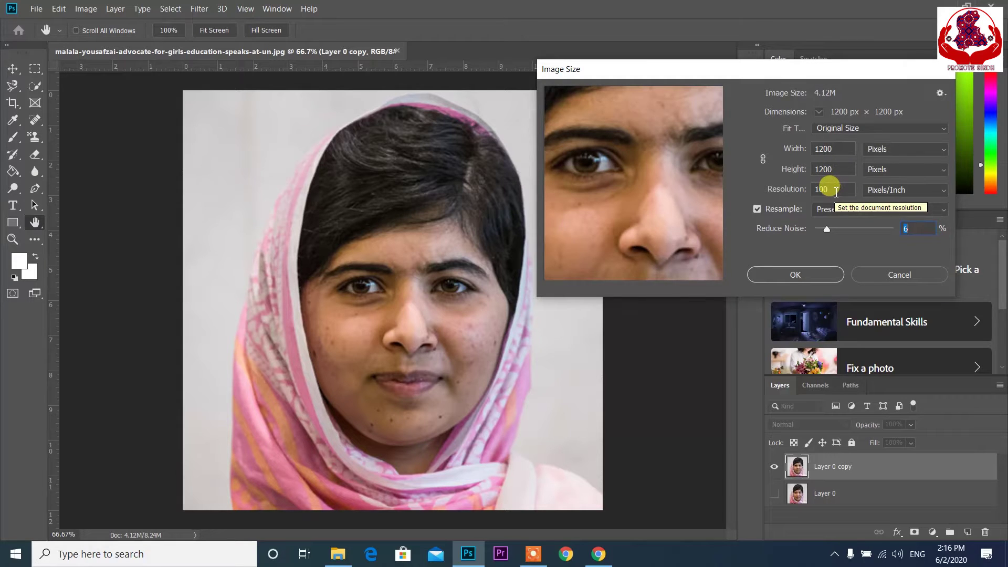
pyautogui.moveTo(836, 190); pyautogui.dragTo(814, 191)
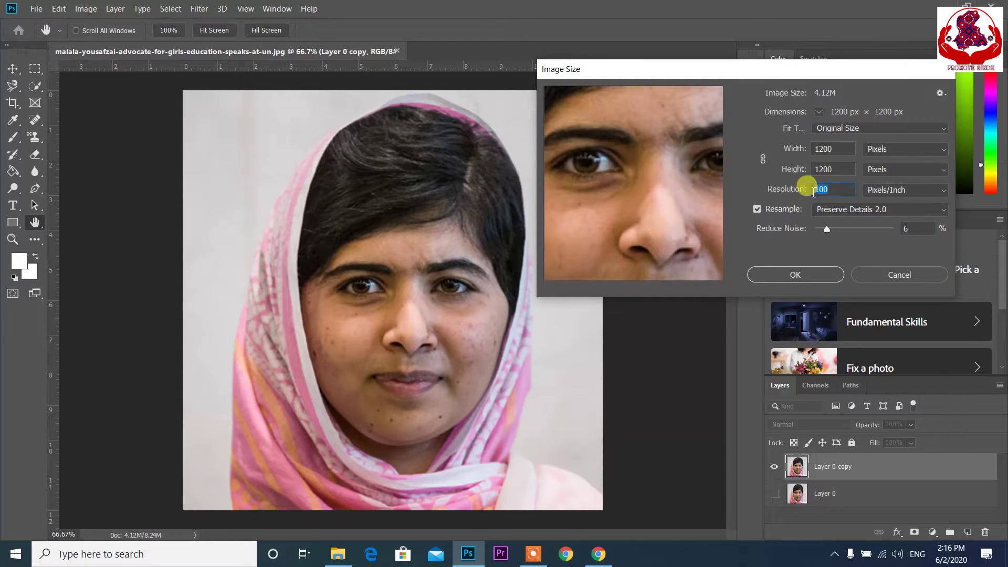
pyautogui.write('30')
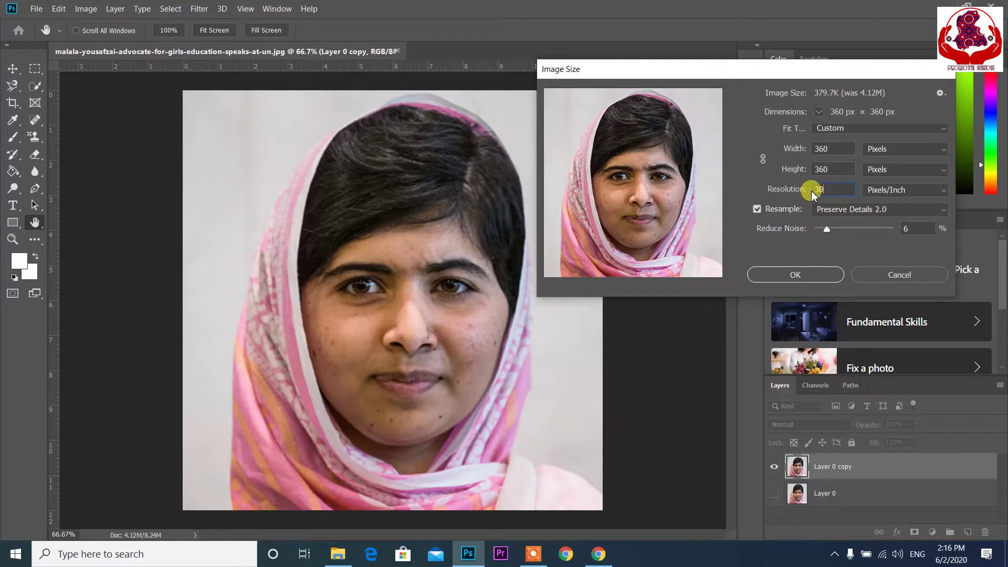
pyautogui.write('0')
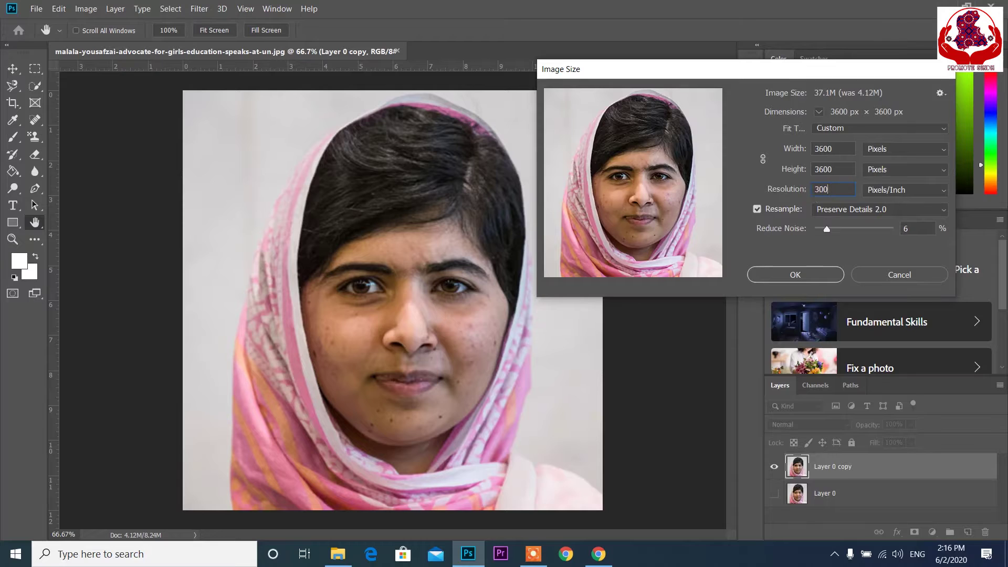
pyautogui.moveTo(657, 207); pyautogui.dragTo(757, 263)
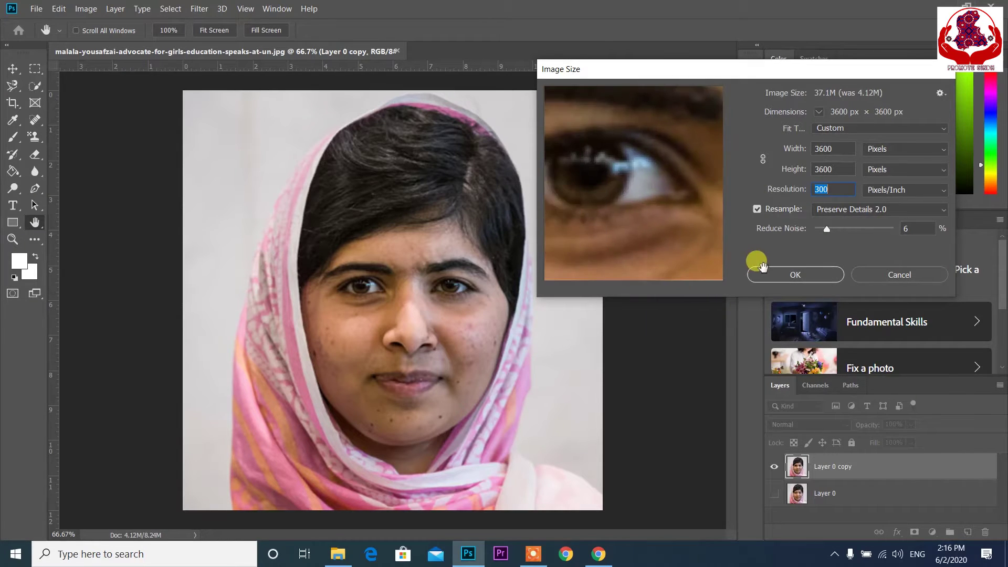
pyautogui.keyDown('alt'); pyautogui.click(917, 275); pyautogui.keyUp('alt')
pyautogui.click(893, 230)
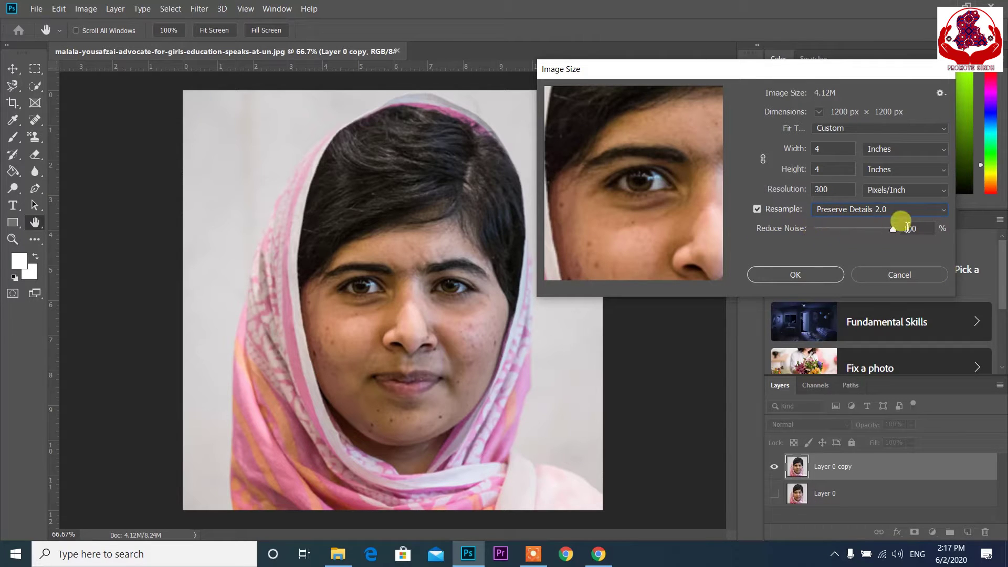
pyautogui.click(778, 279)
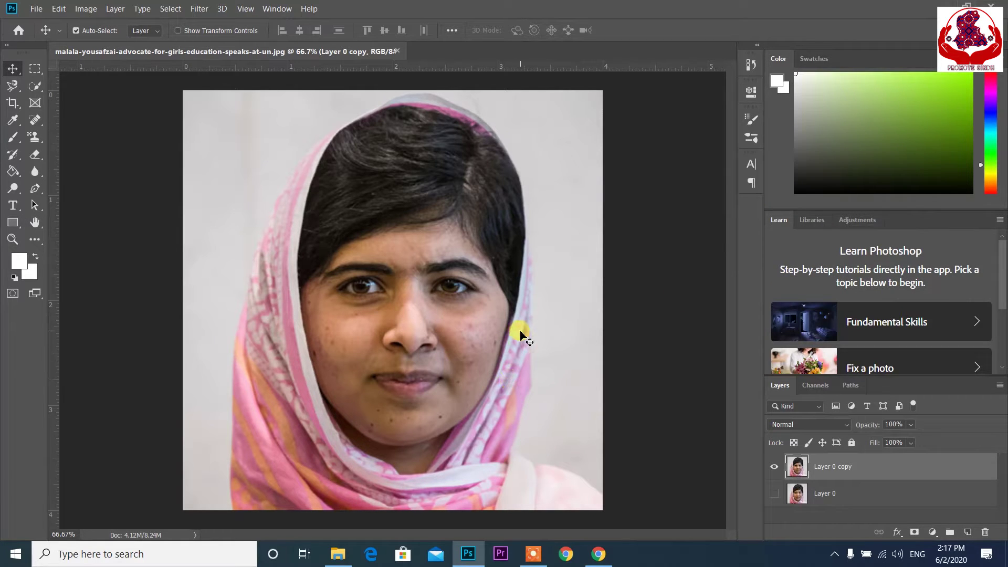
# Smooth the skin on Layer 0 copy with Imagenomic Portraiture, adding a skin tone sample from each cheek to the mask.
pyautogui.hotkey('ctrl', '1')
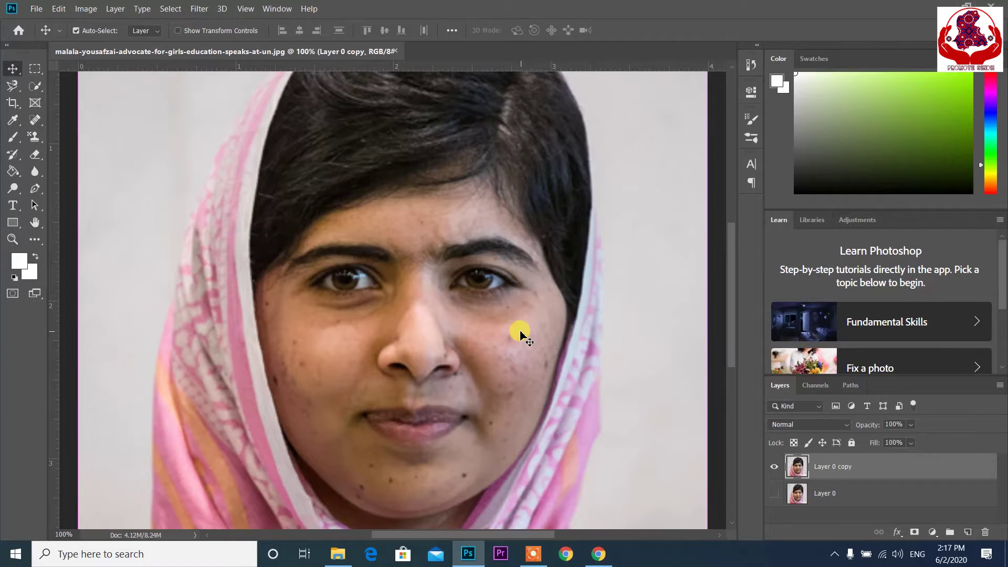
pyautogui.hotkey('ctrl', '0')
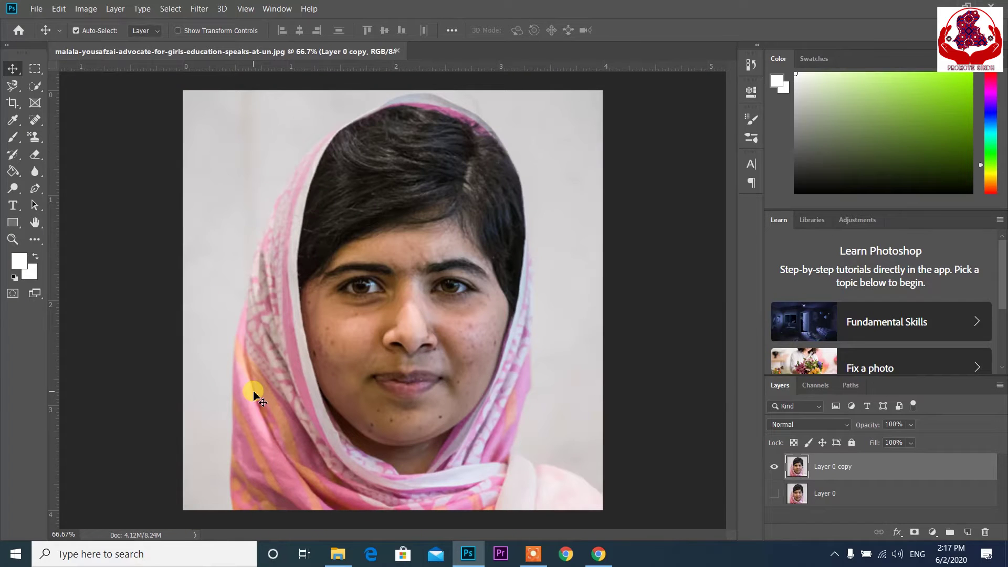
pyautogui.click(199, 9)
pyautogui.moveTo(257, 261)
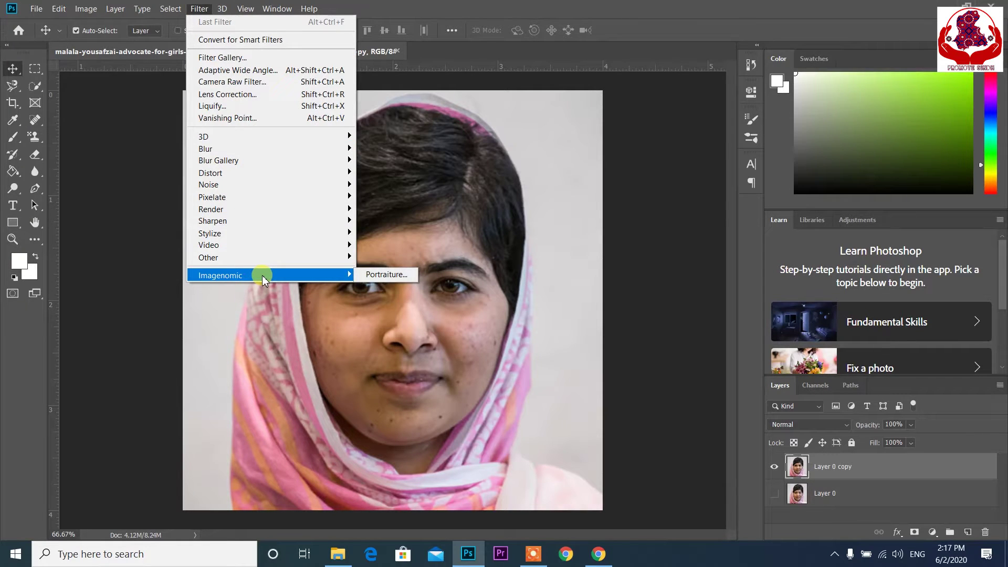
pyautogui.click(393, 277)
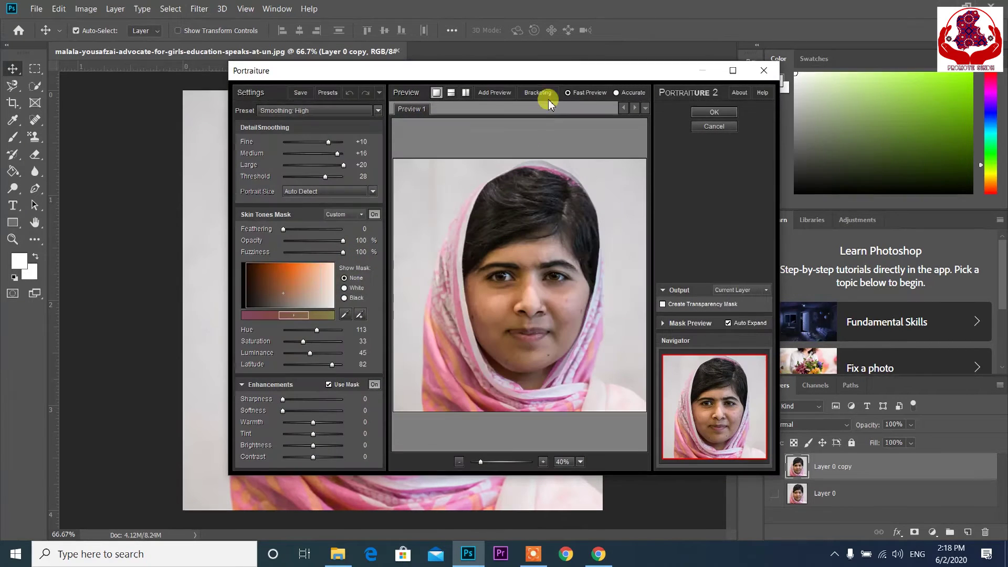
pyautogui.moveTo(581, 68); pyautogui.dragTo(796, 59)
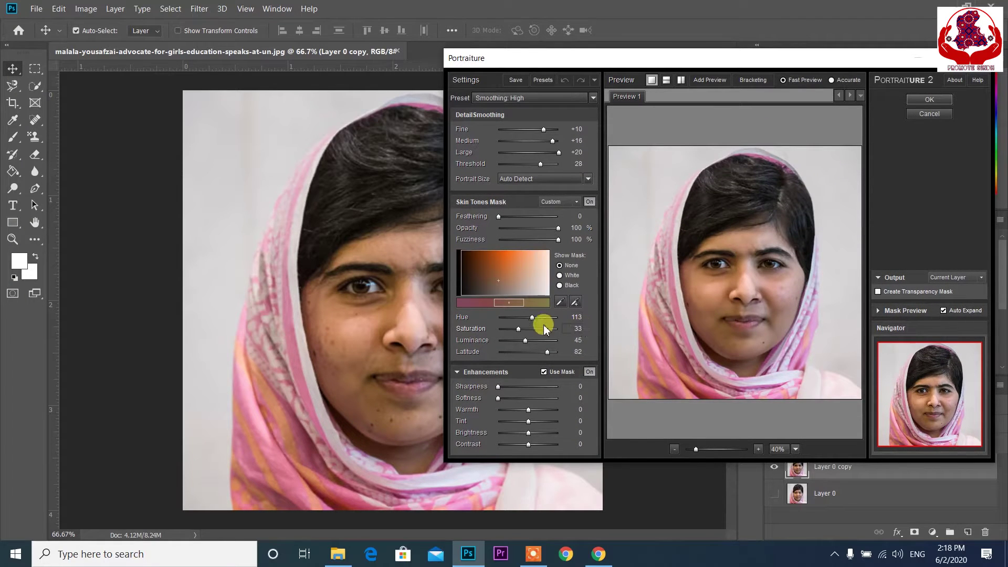
pyautogui.click(577, 304)
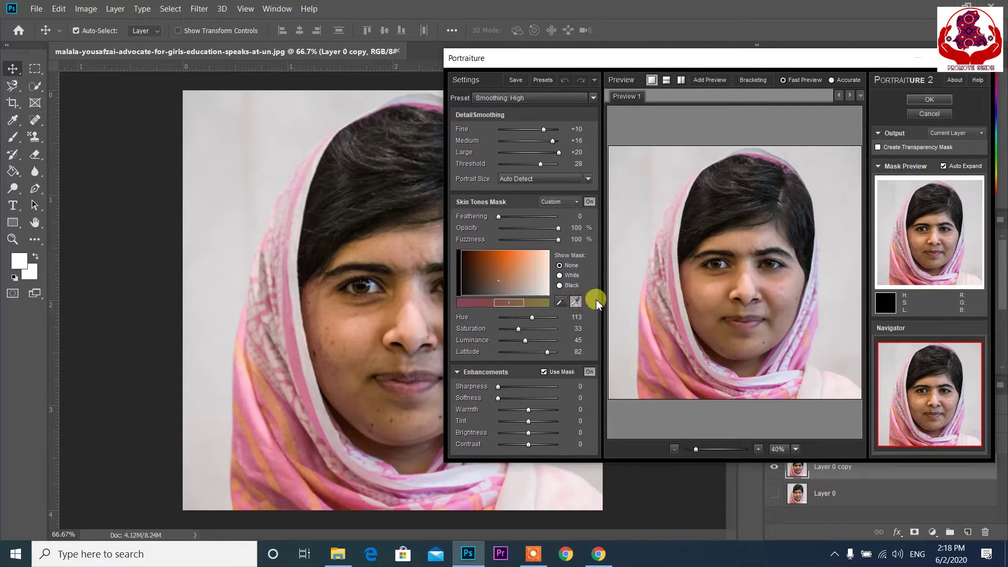
pyautogui.click(704, 283)
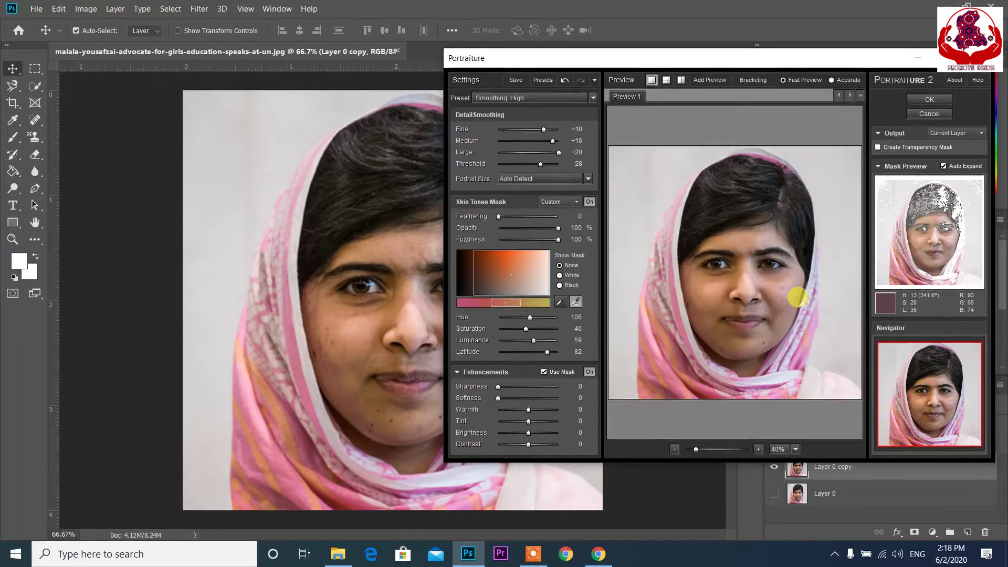
pyautogui.click(787, 288)
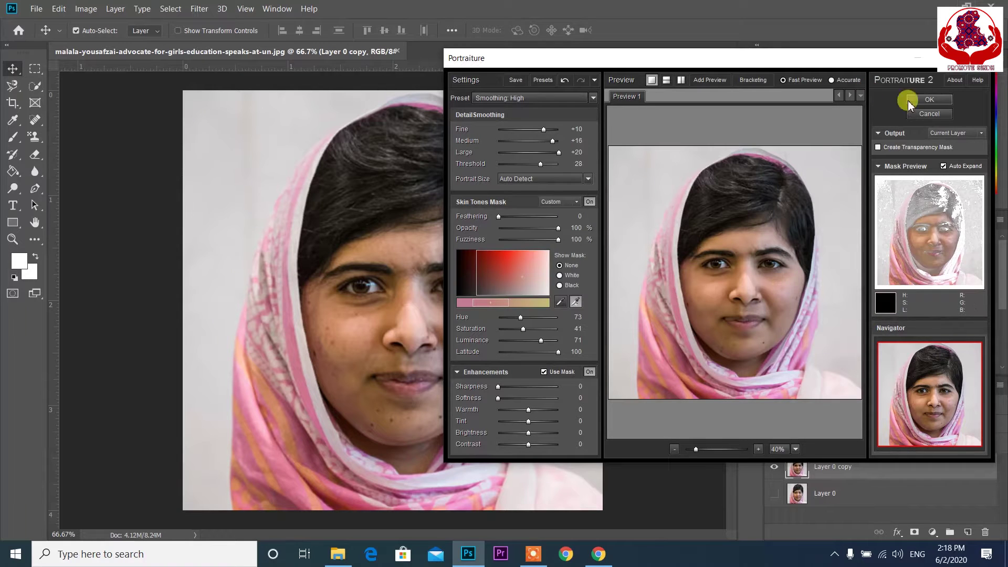
pyautogui.click(940, 102)
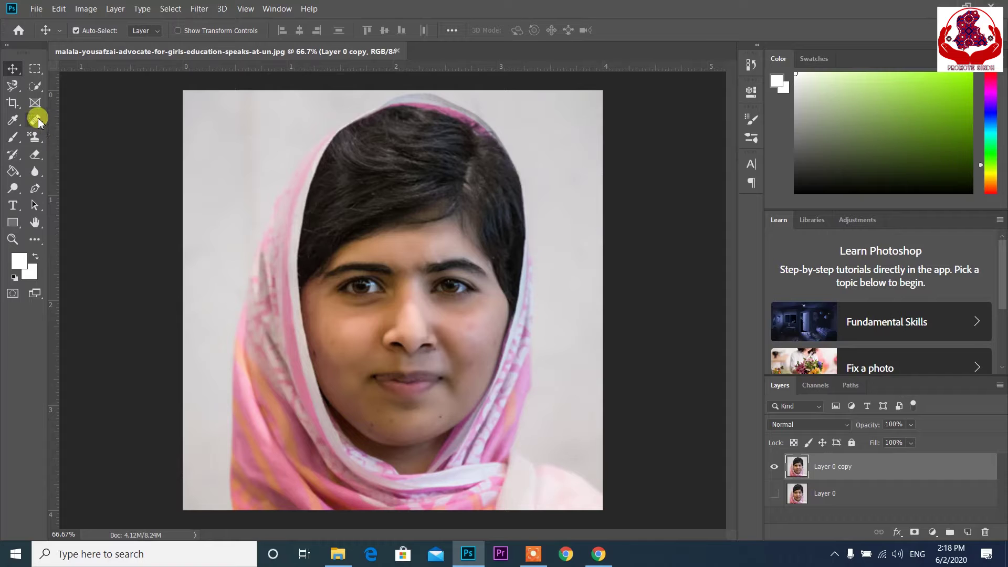
# Reduce the Spot Healing Brush to size 20 and remove the dark spots on the chin.
pyautogui.hotkey('ctrl', '+')
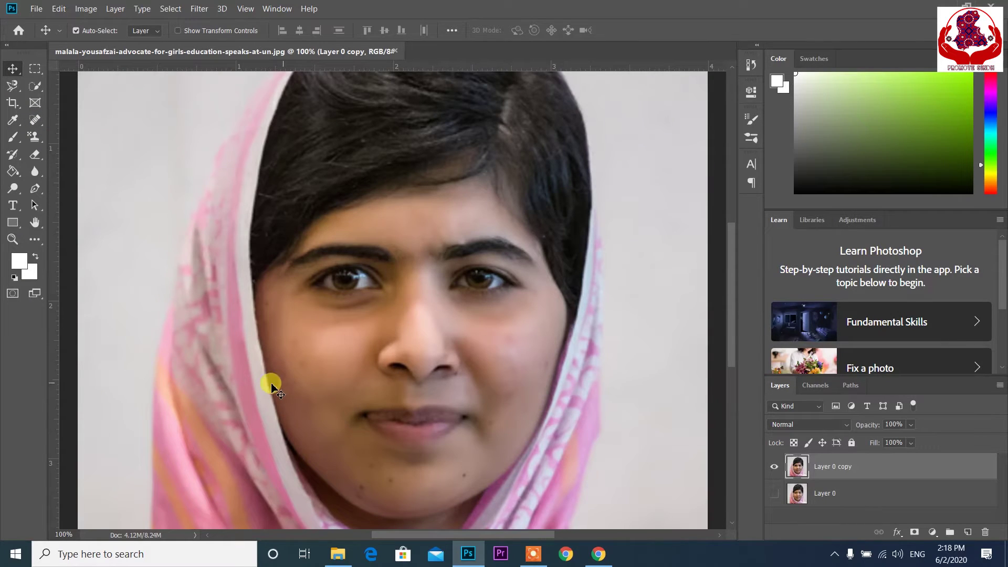
pyautogui.click(43, 121)
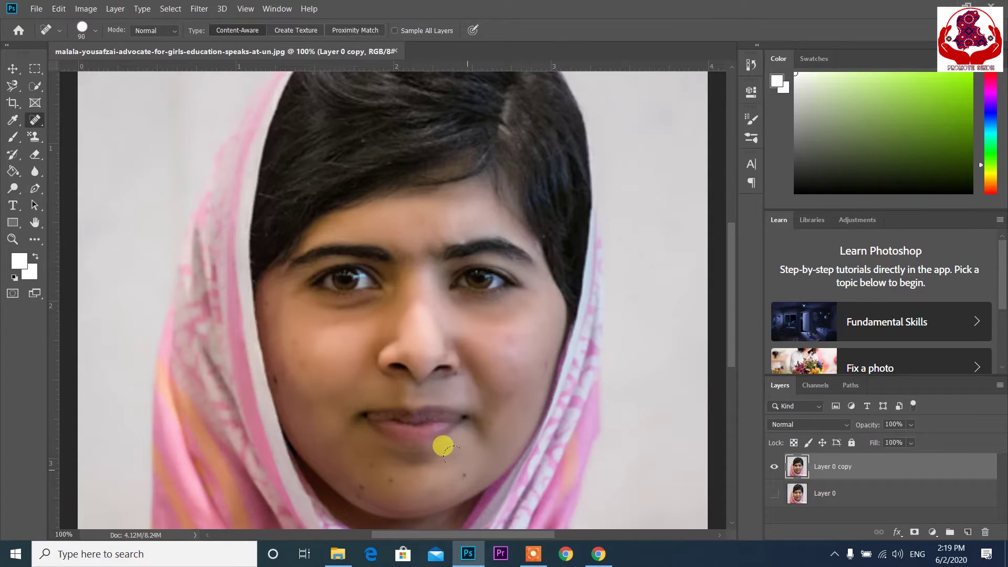
pyautogui.hotkey('ctrl', '+')
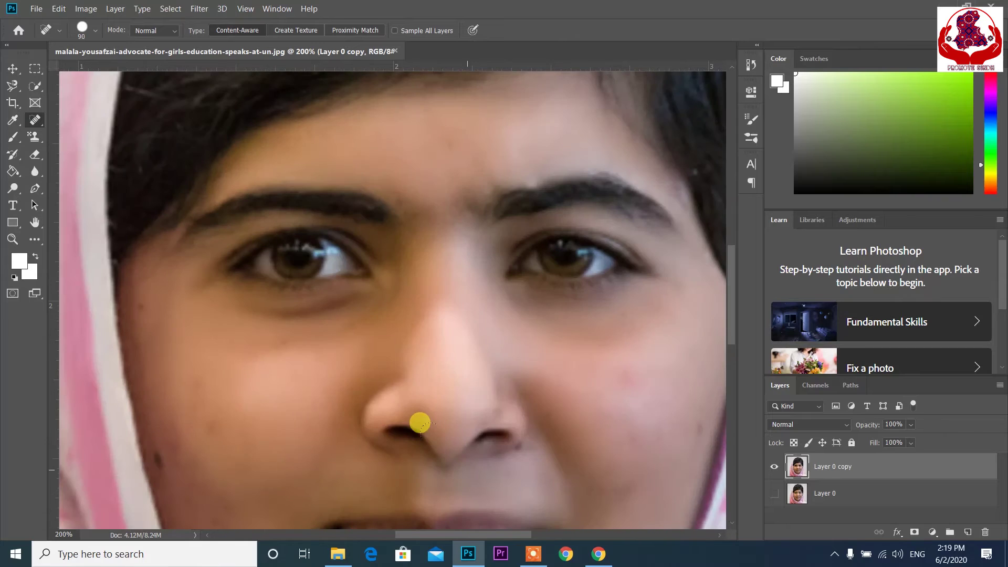
pyautogui.scroll(-5, 524, 365)
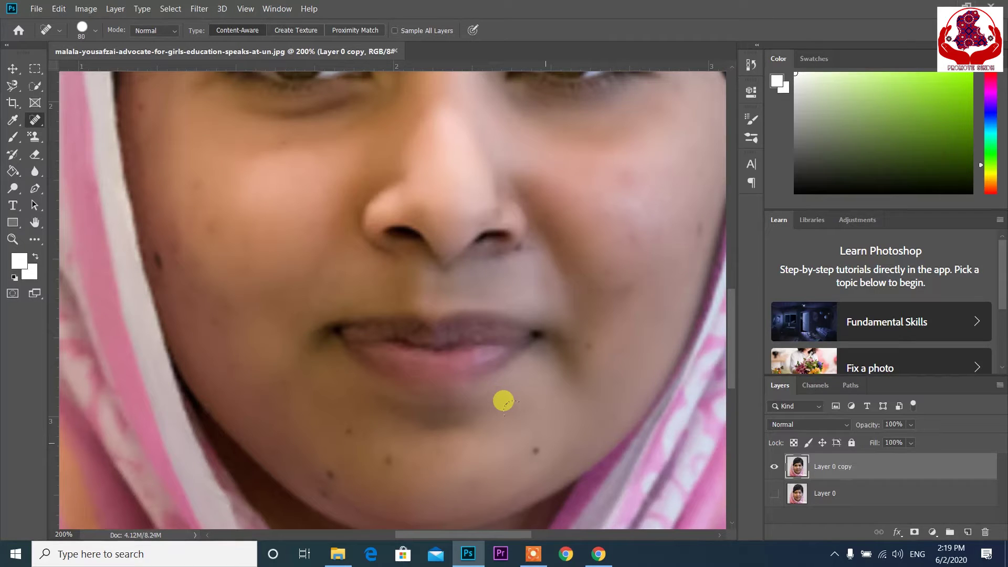
pyautogui.press('[')
pyautogui.press('[')
pyautogui.press('[')
pyautogui.press('[')
pyautogui.press('[')
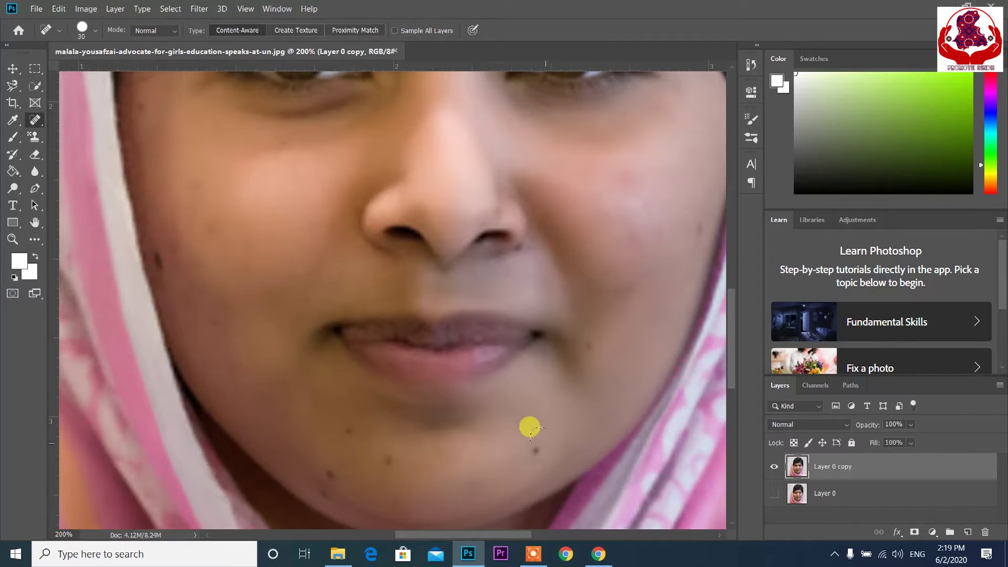
pyautogui.press('[')
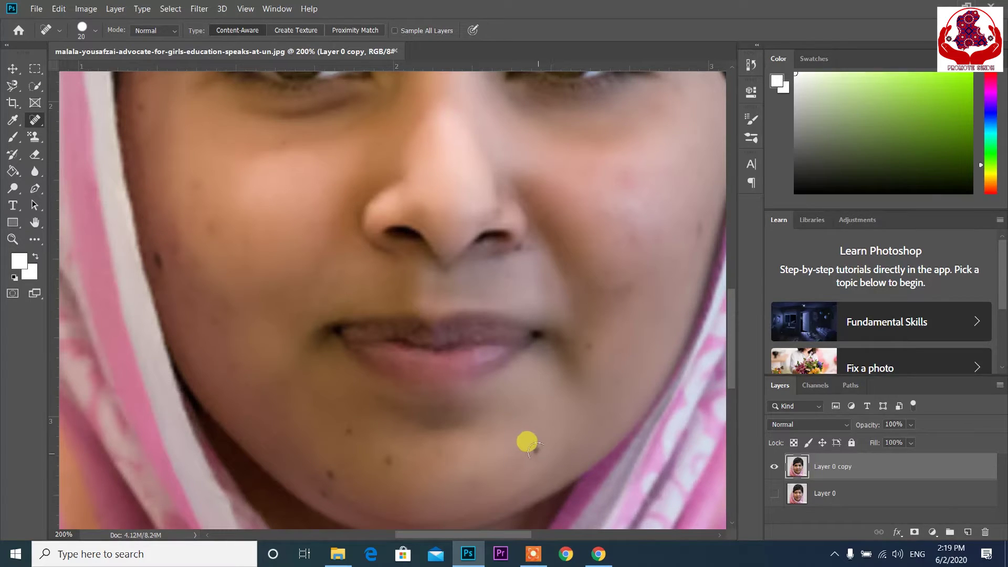
pyautogui.click(535, 450)
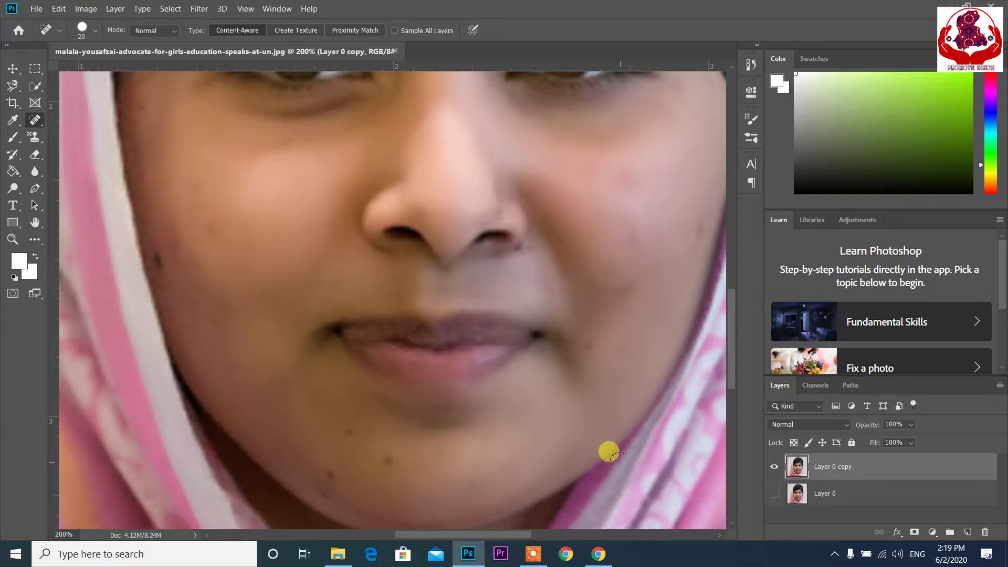
pyautogui.click(350, 433)
pyautogui.click(389, 460)
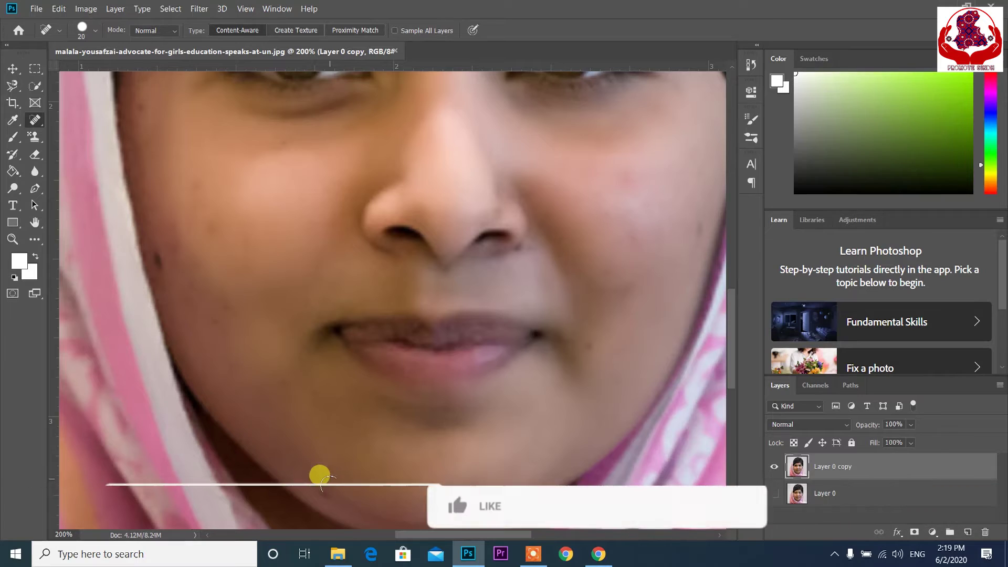
# Heal the spots beside the mouth, next to the nostril and on the cheek along the scarf edge, and return to the Move tool.
pyautogui.click(588, 342)
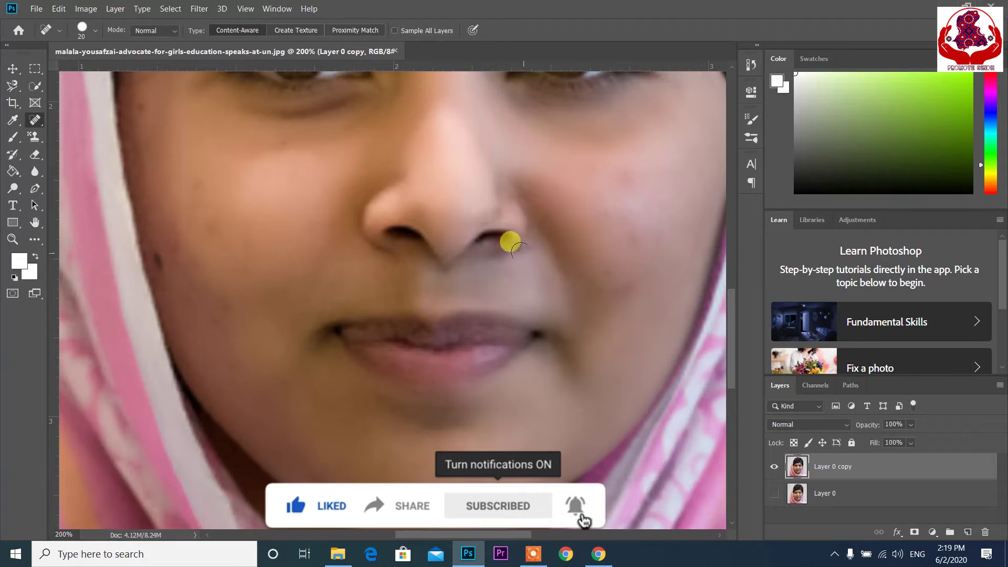
pyautogui.click(519, 249)
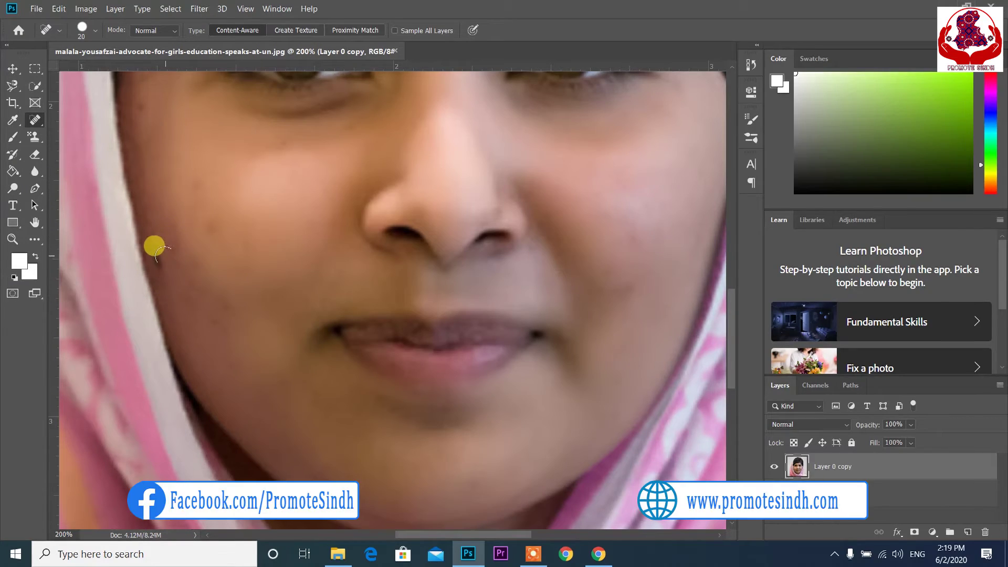
pyautogui.click(152, 250)
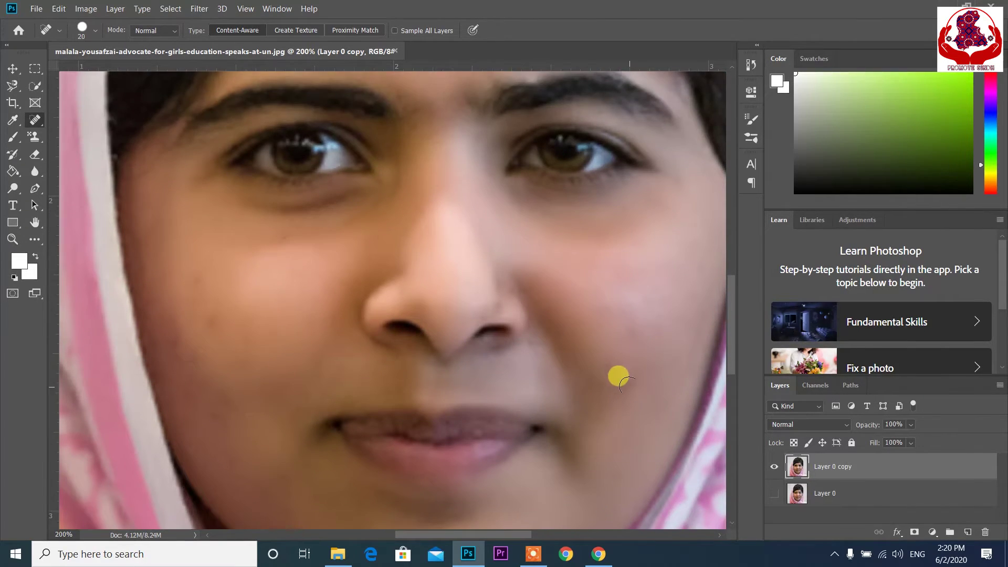
pyautogui.scroll(-5, 618, 377)
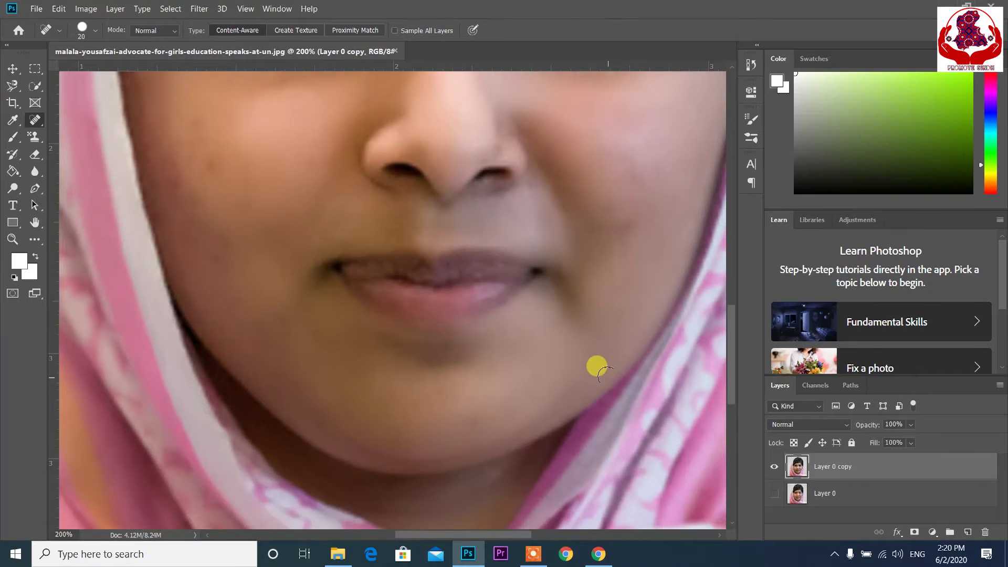
pyautogui.scroll(-3, 604, 371)
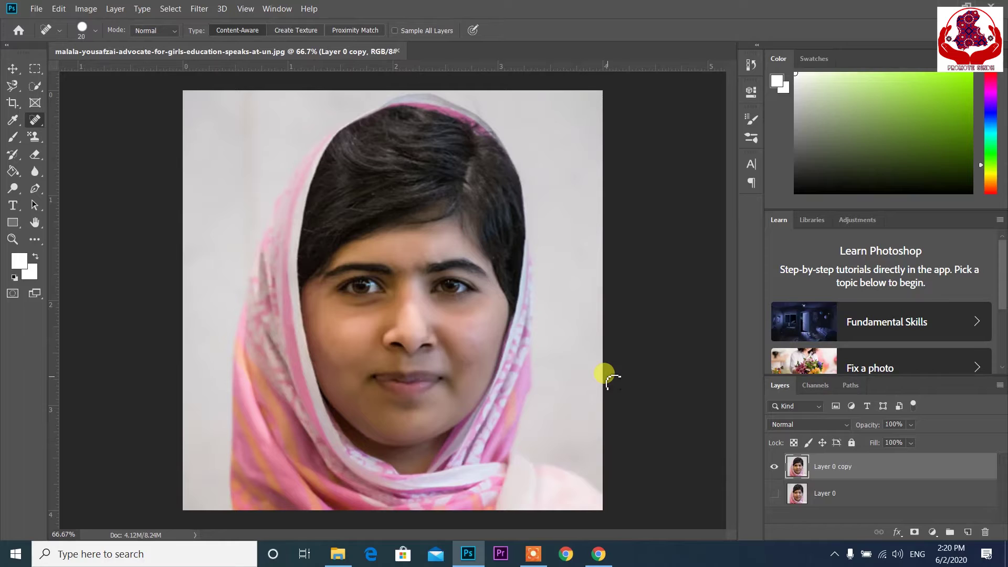
pyautogui.press('v')
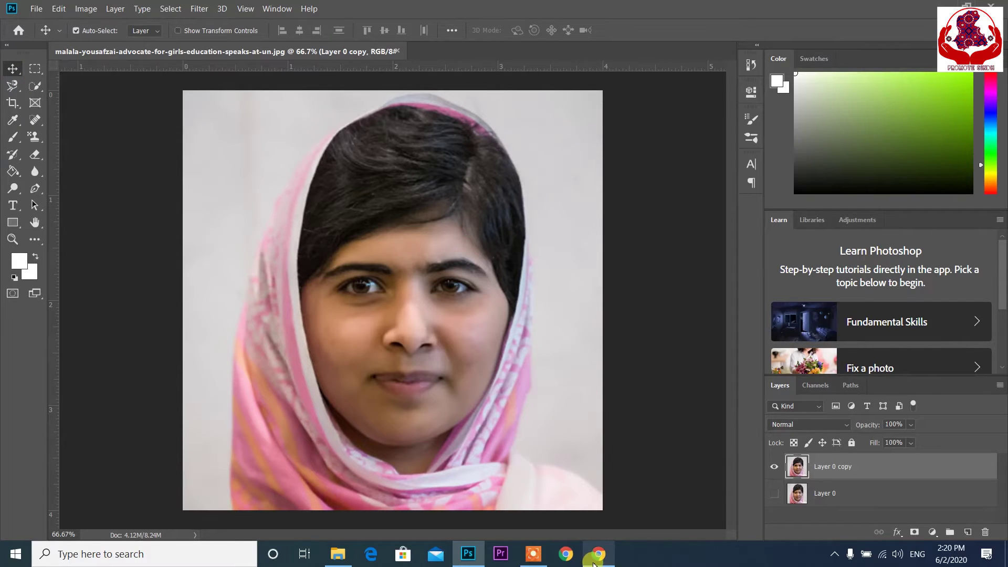
# Apply Reduce Noise to Layer 0 copy with Preserve Details 0%, Reduce Color Noise 0% and Sharpen Details 70%.
pyautogui.click(198, 10)
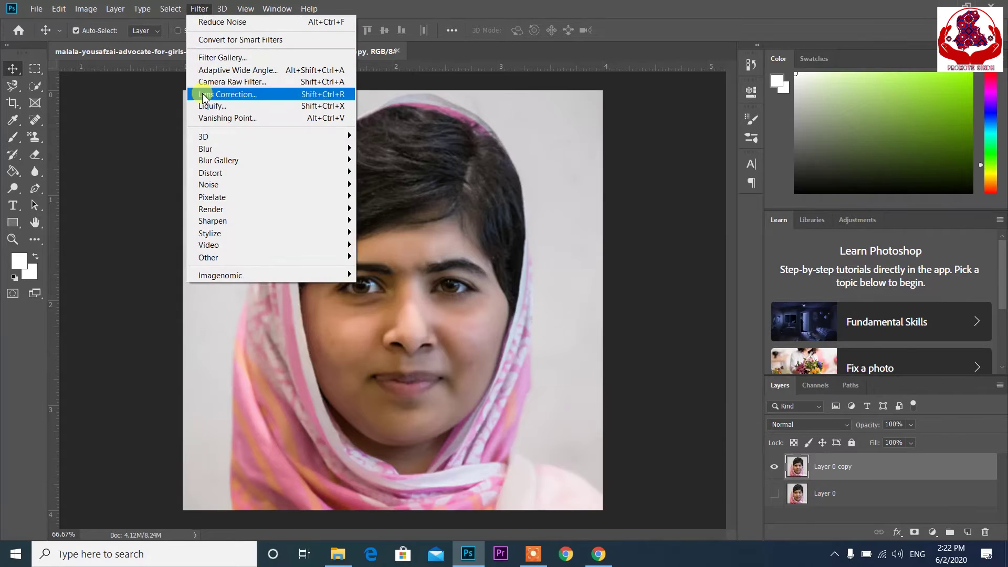
pyautogui.moveTo(220, 173)
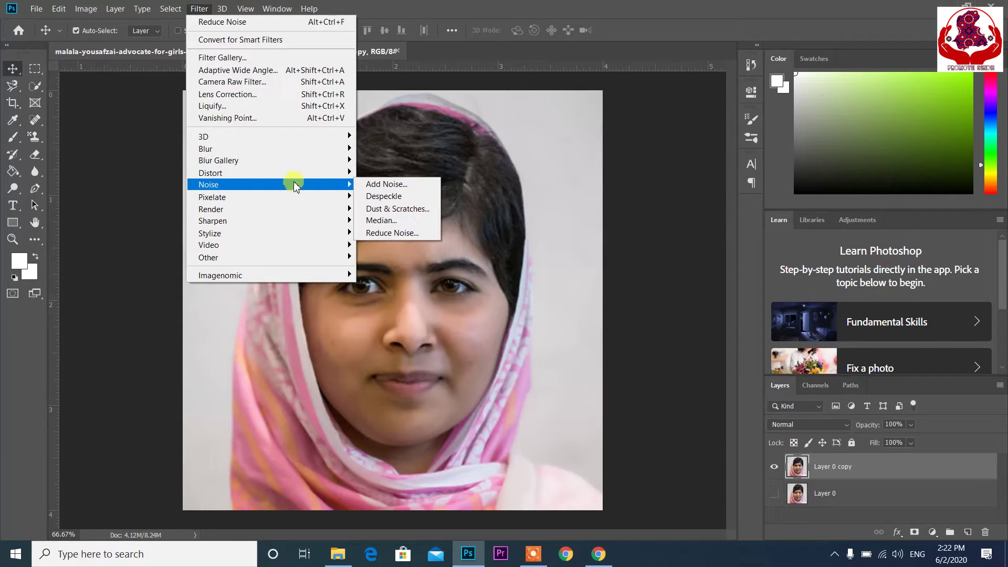
pyautogui.click(411, 236)
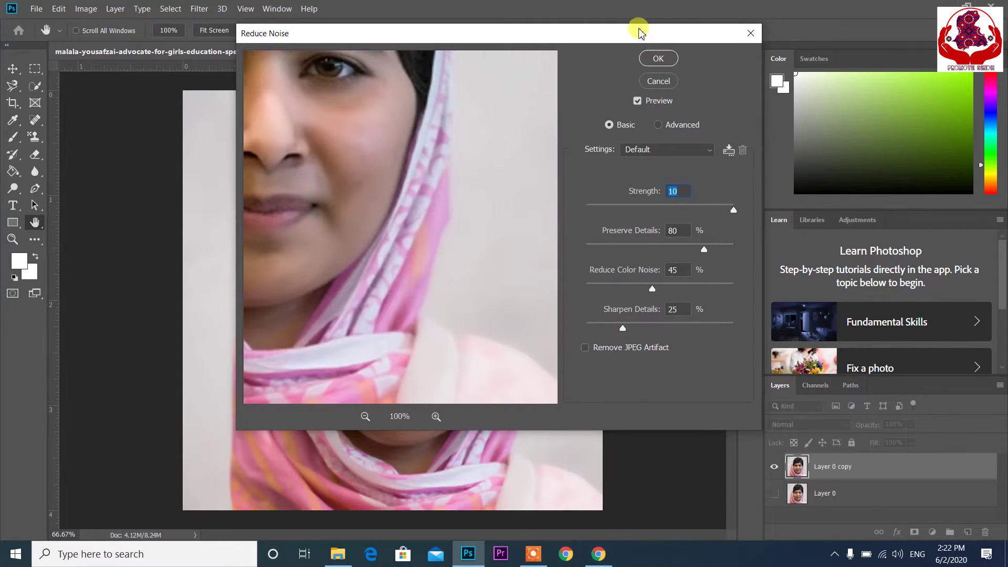
pyautogui.moveTo(639, 33); pyautogui.dragTo(852, 26)
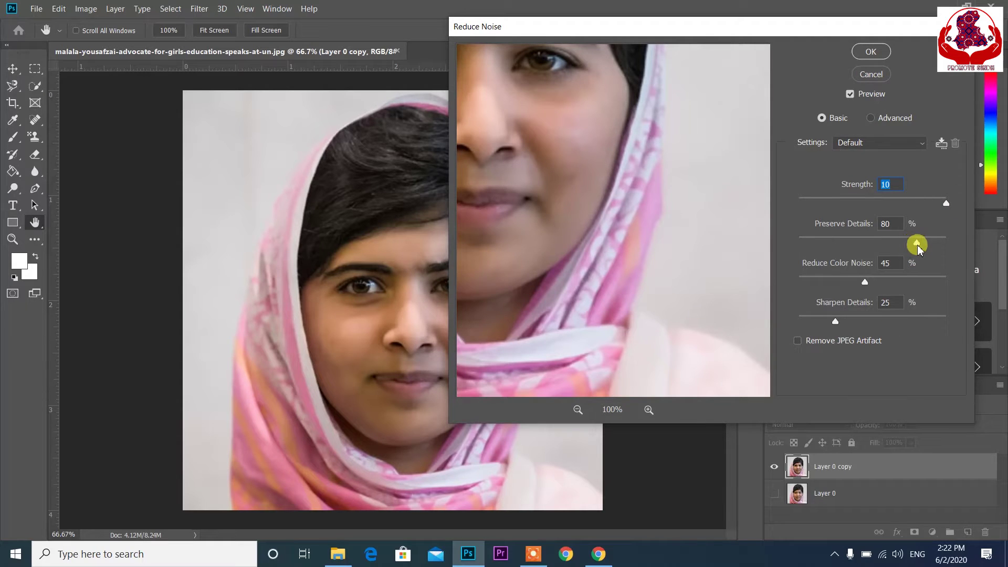
pyautogui.moveTo(918, 246); pyautogui.dragTo(781, 259)
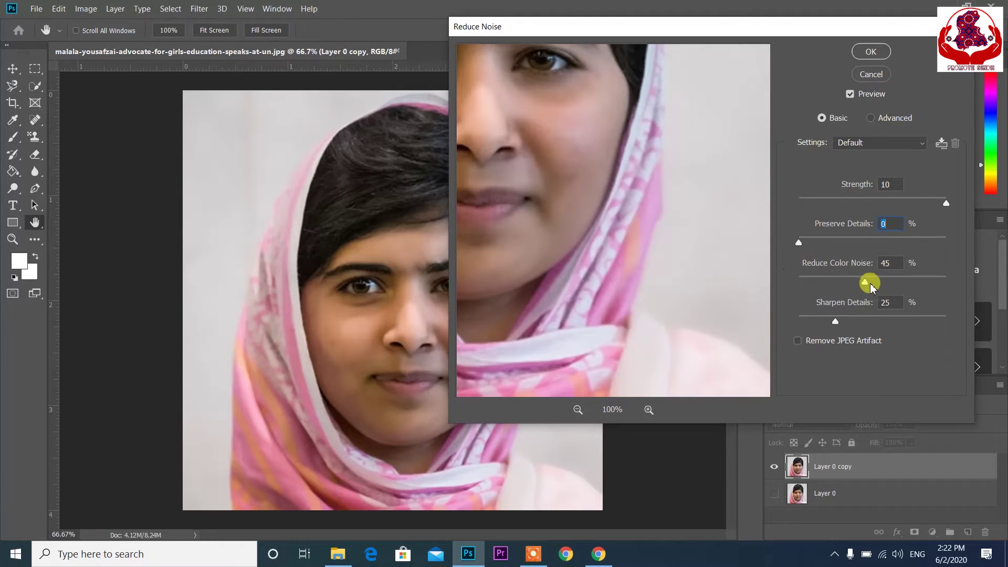
pyautogui.moveTo(865, 286); pyautogui.dragTo(770, 285)
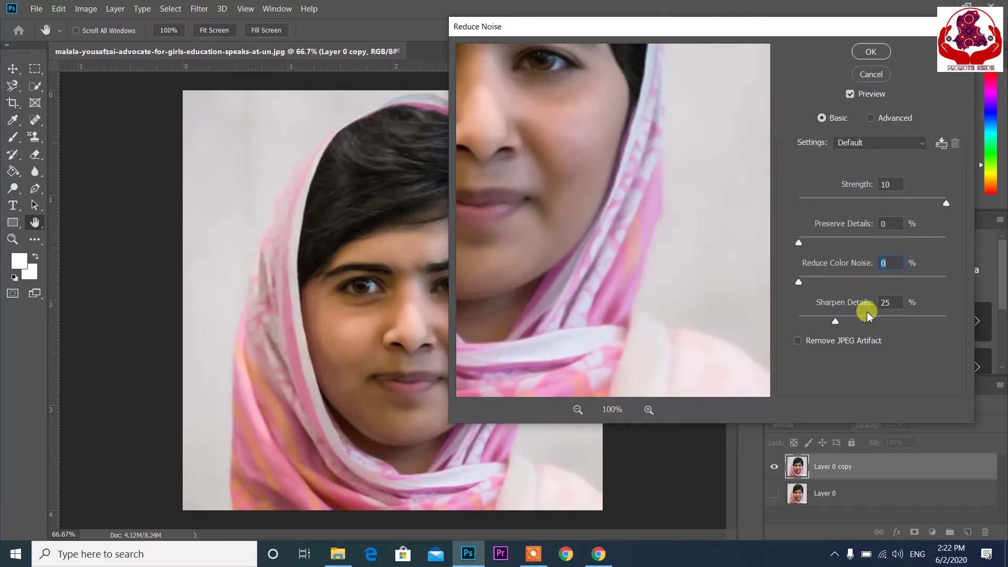
pyautogui.moveTo(836, 324); pyautogui.dragTo(903, 324)
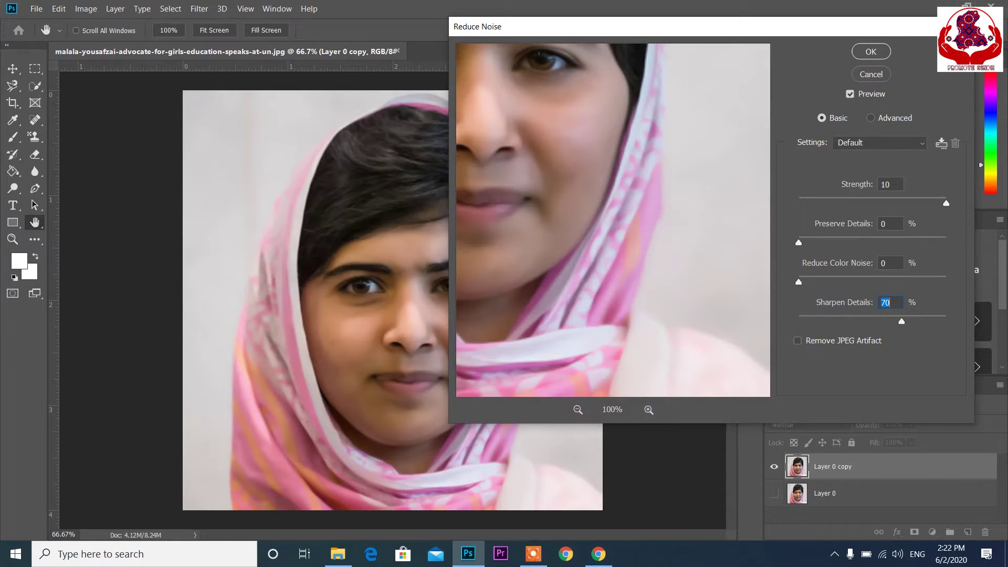
pyautogui.click(876, 51)
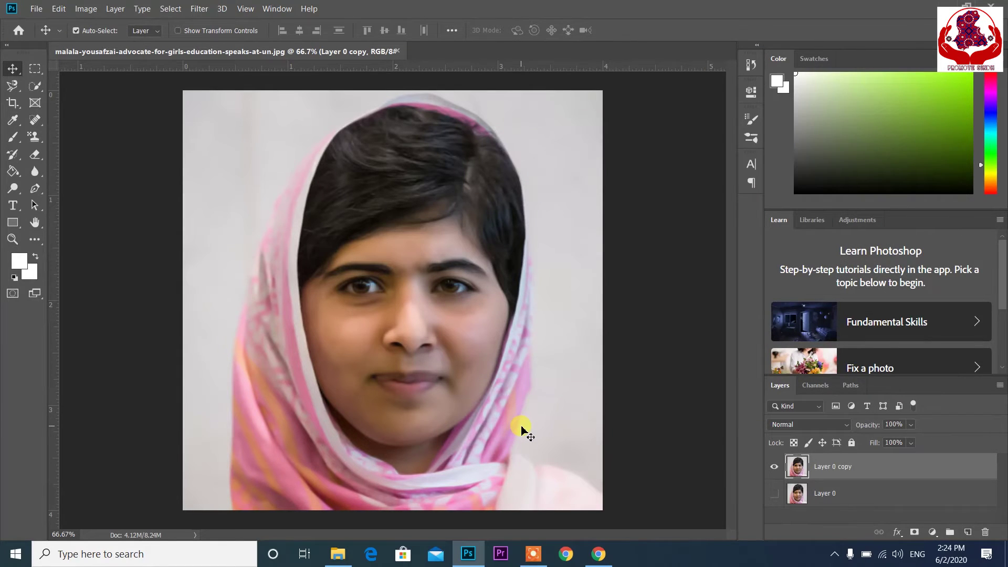
# Check the noise-reduced face up close and duplicate Layer 0 copy.
pyautogui.hotkey('ctrl', '+')
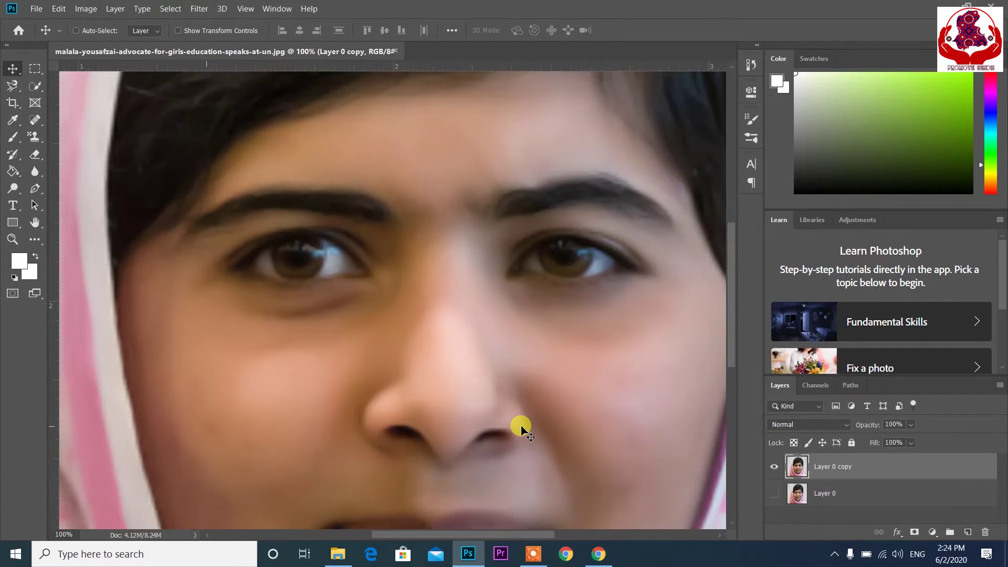
pyautogui.hotkey('ctrl', '+')
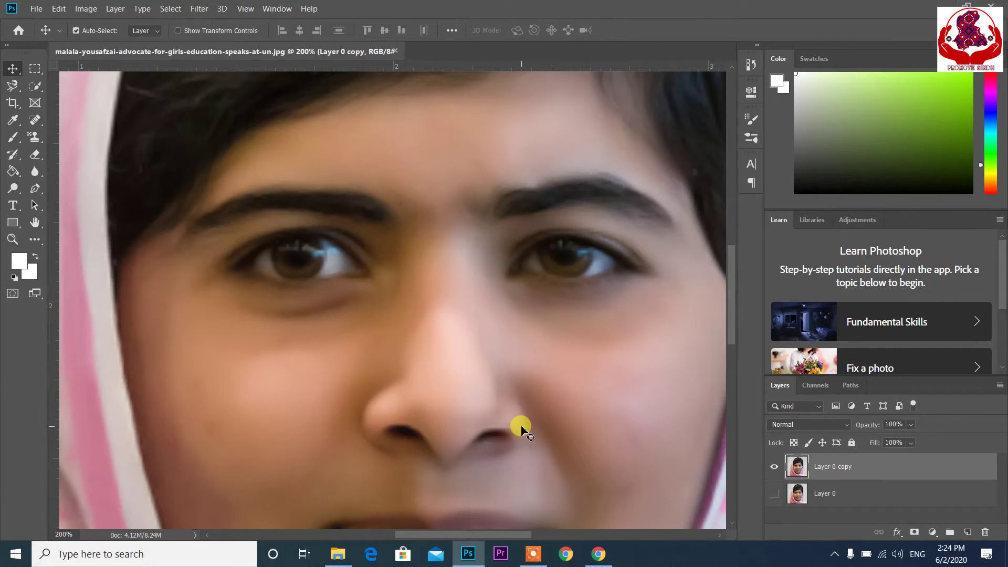
pyautogui.hotkey('ctrl', '-')
pyautogui.hotkey('ctrl', '-')
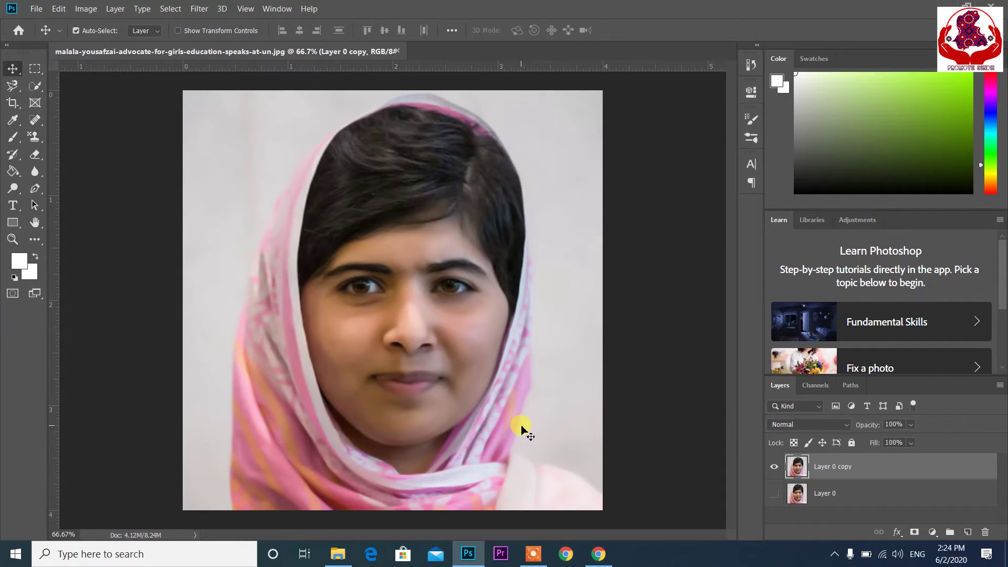
pyautogui.press('ctrl')
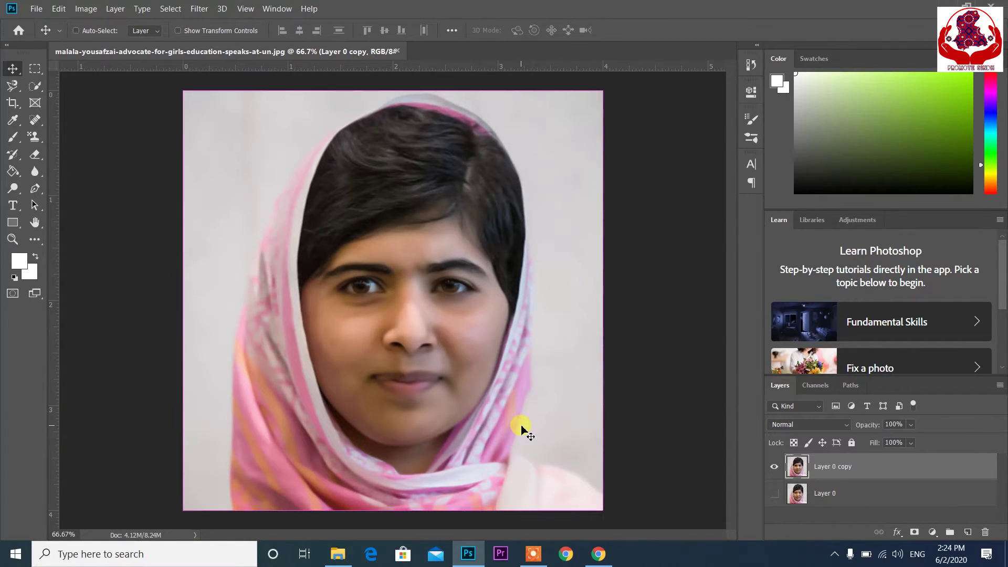
pyautogui.hotkey('ctrl', 'j')
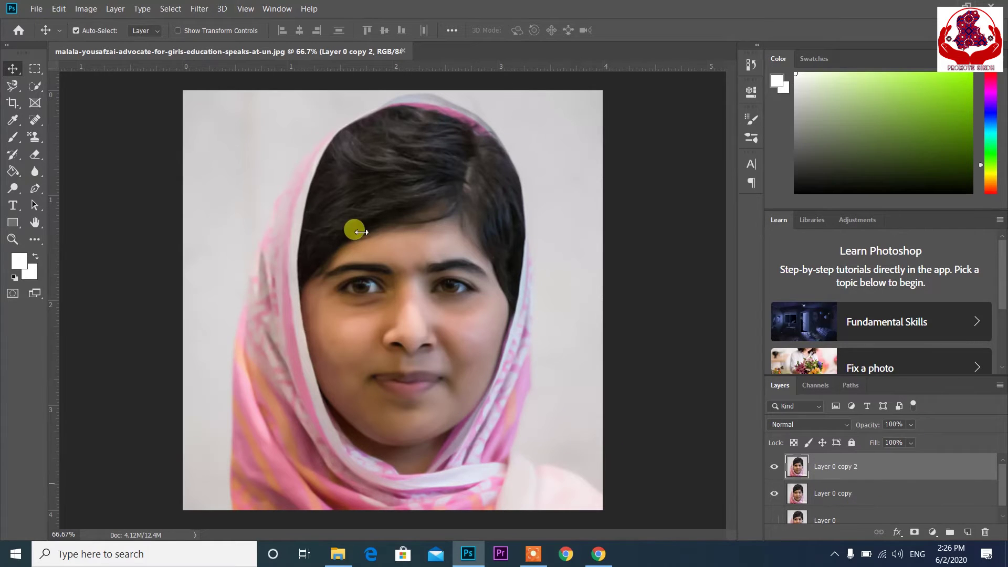
# Sharpen the duplicated layer with Unsharp Mask at Amount 80% and Radius 5.0 pixels, checking the eye area in the preview.
pyautogui.click(199, 8)
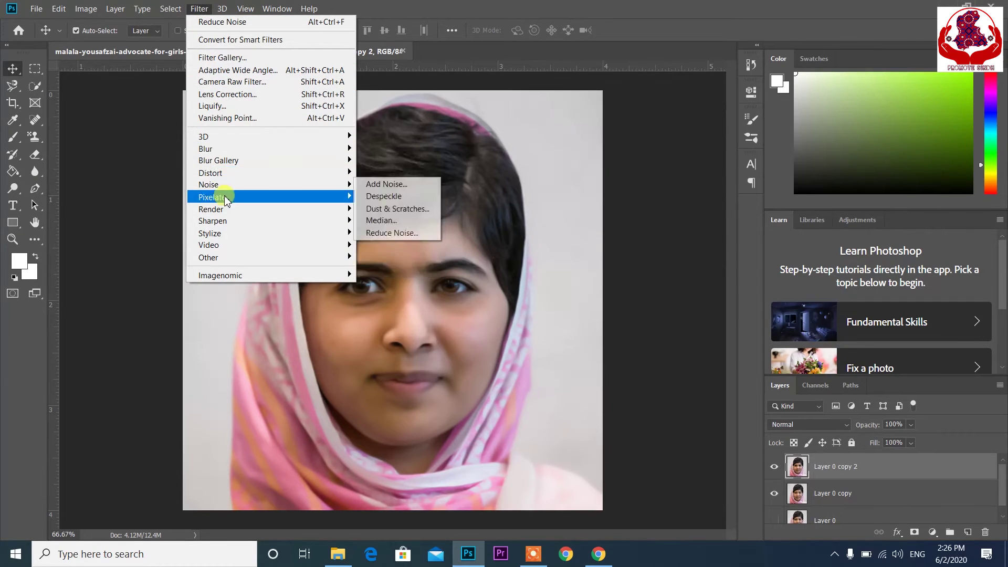
pyautogui.moveTo(230, 221)
pyautogui.moveTo(334, 214)
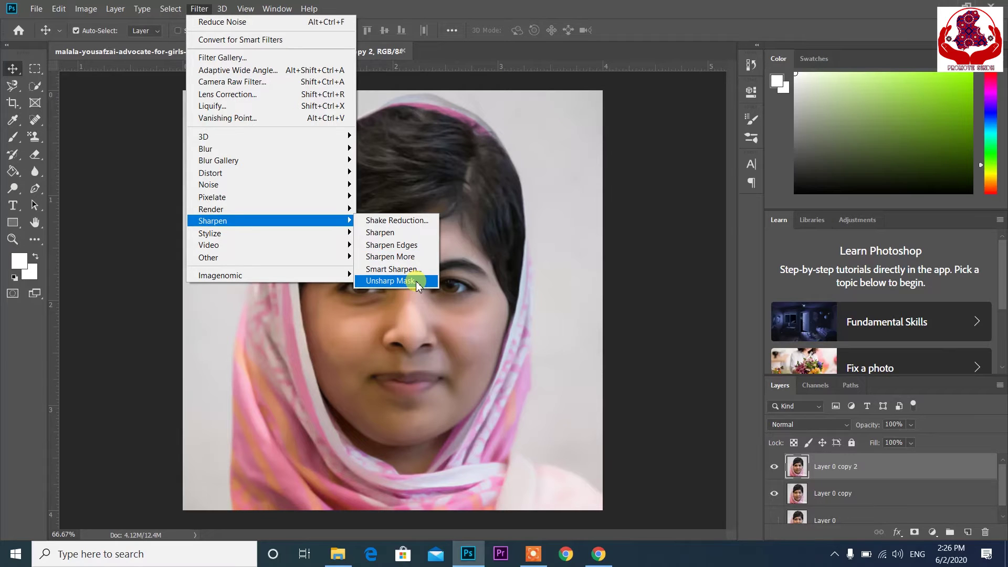
pyautogui.click(416, 282)
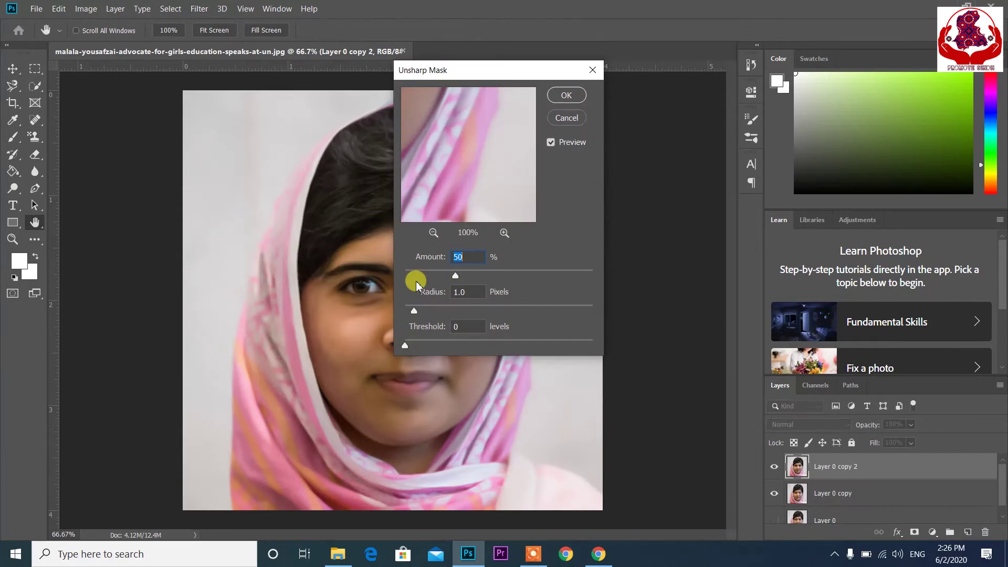
pyautogui.moveTo(502, 77); pyautogui.dragTo(640, 106)
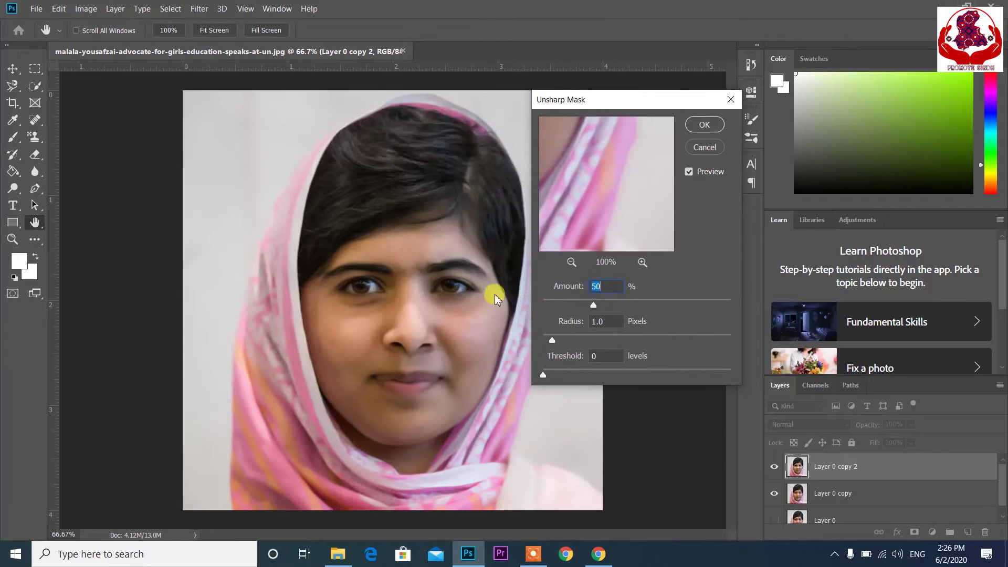
pyautogui.moveTo(570, 165); pyautogui.dragTo(638, 357)
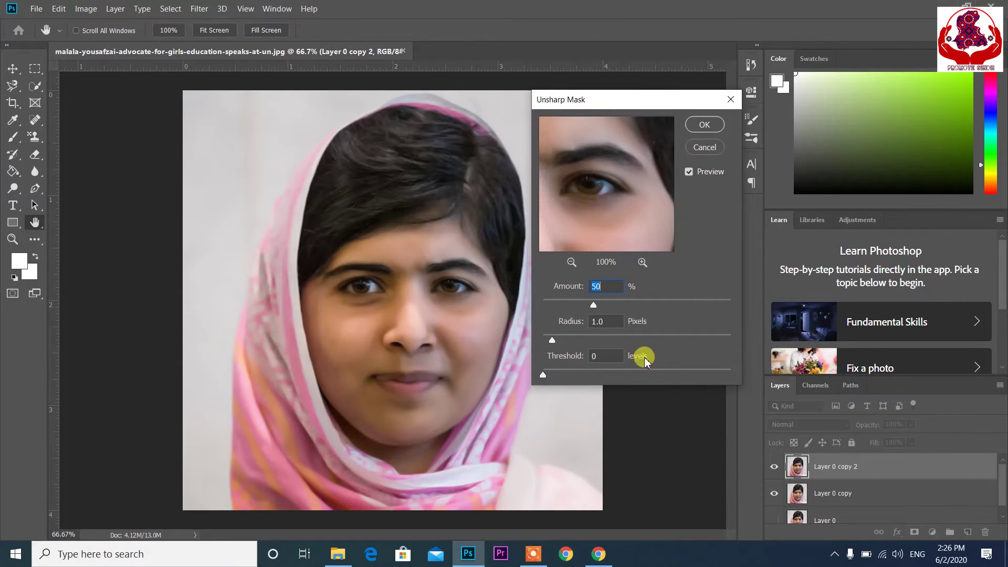
pyautogui.moveTo(603, 187); pyautogui.dragTo(635, 211)
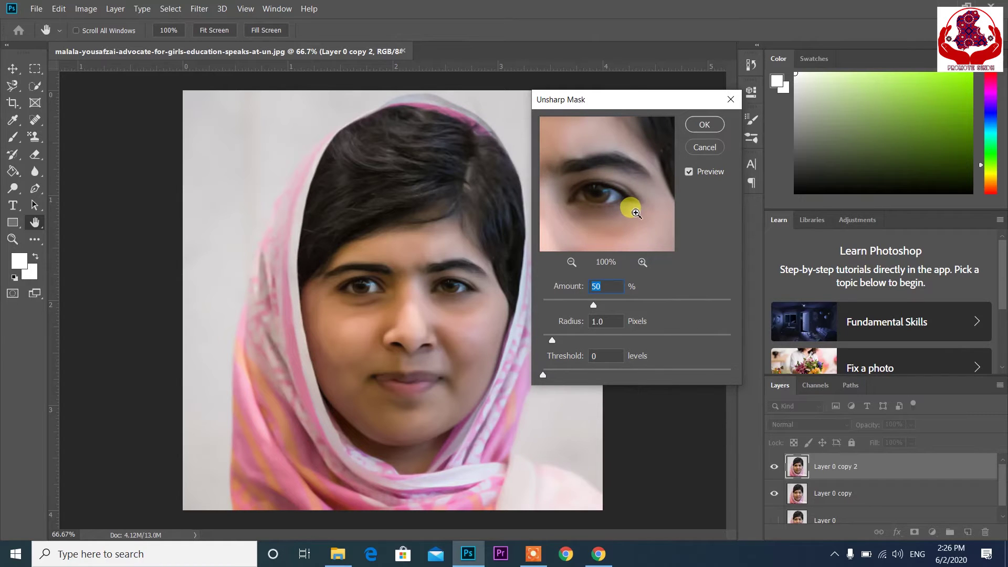
pyautogui.hotkey('ctrl', '+')
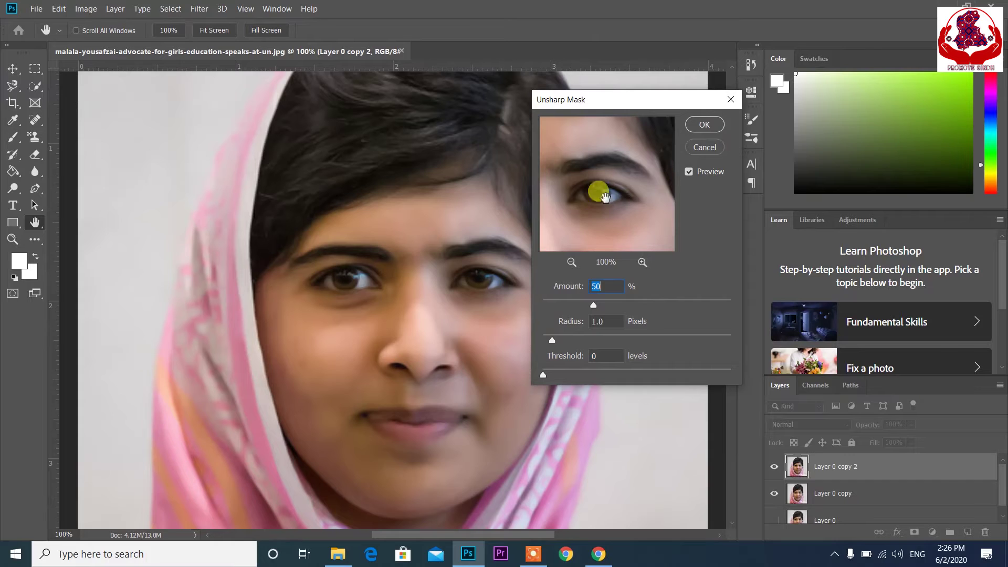
pyautogui.click(571, 262)
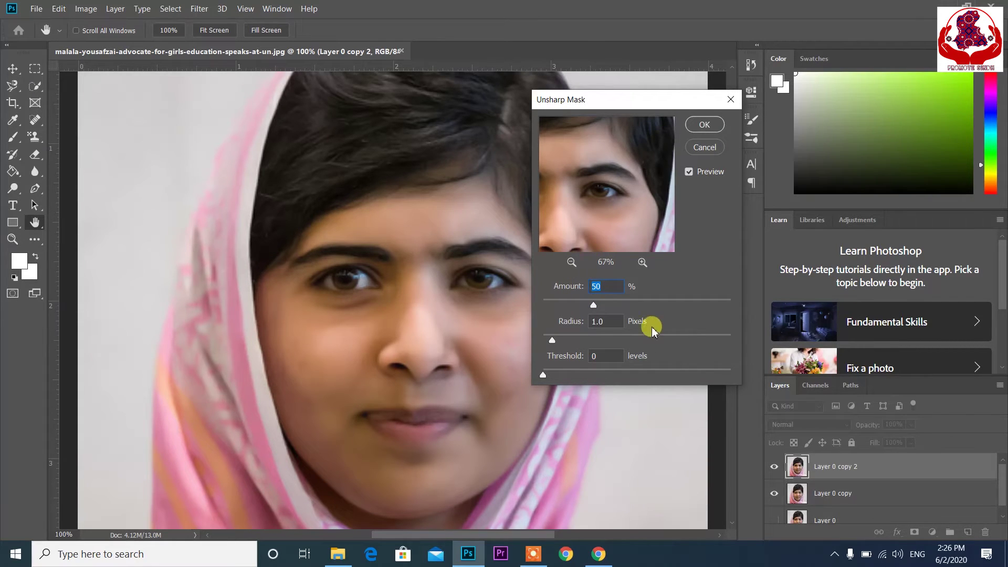
pyautogui.moveTo(594, 304); pyautogui.dragTo(624, 300)
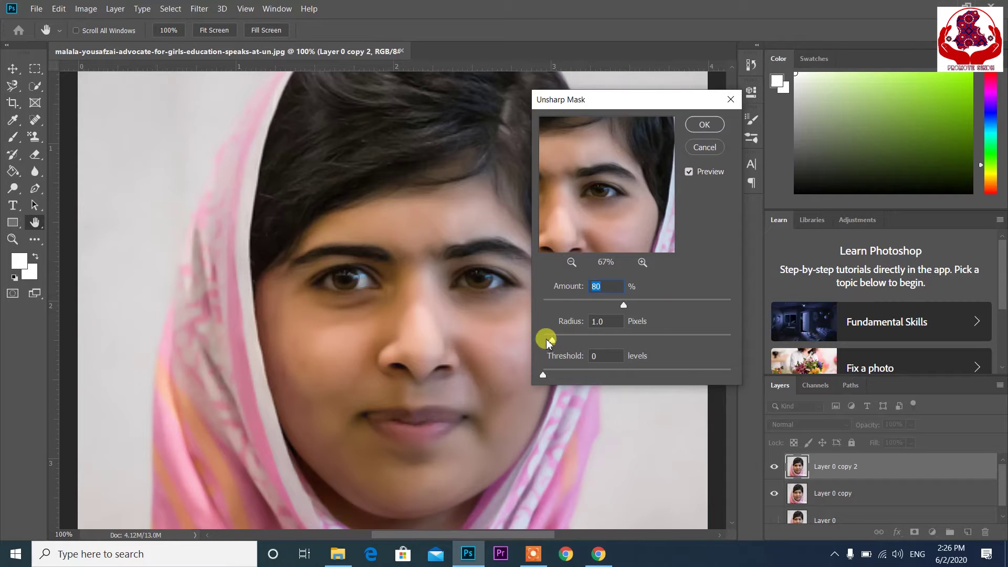
pyautogui.moveTo(554, 343); pyautogui.dragTo(605, 343)
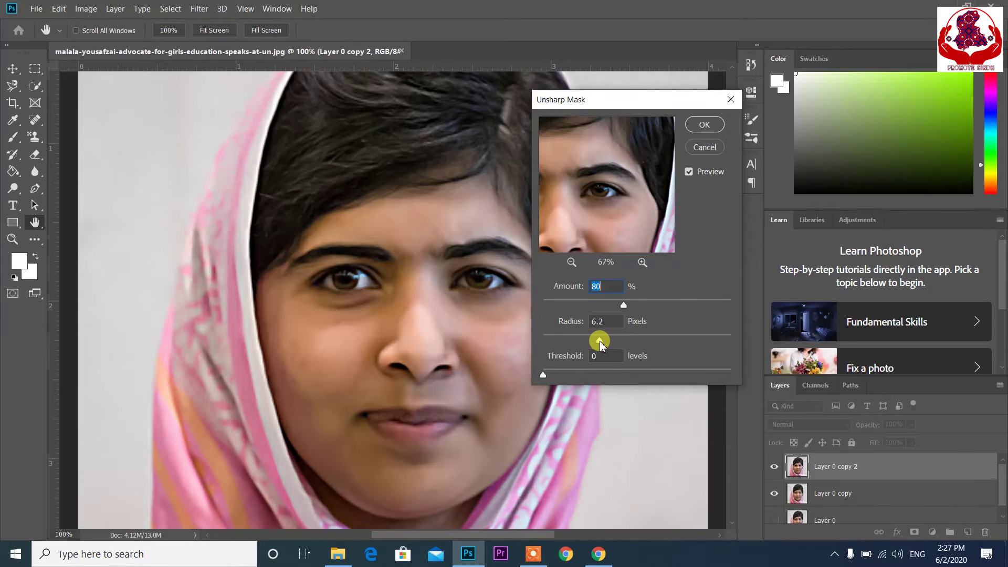
pyautogui.moveTo(595, 343); pyautogui.dragTo(594, 343)
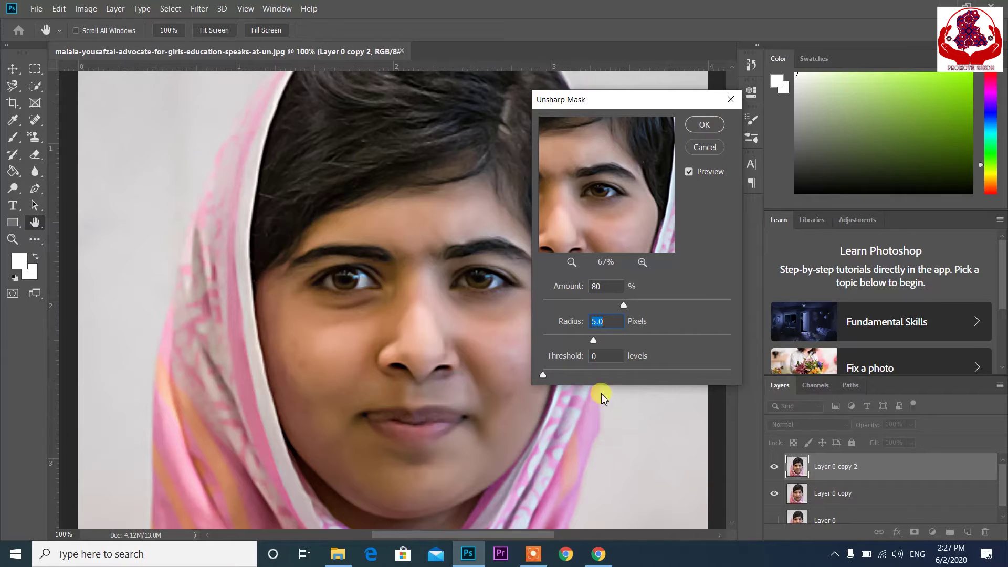
pyautogui.click(708, 129)
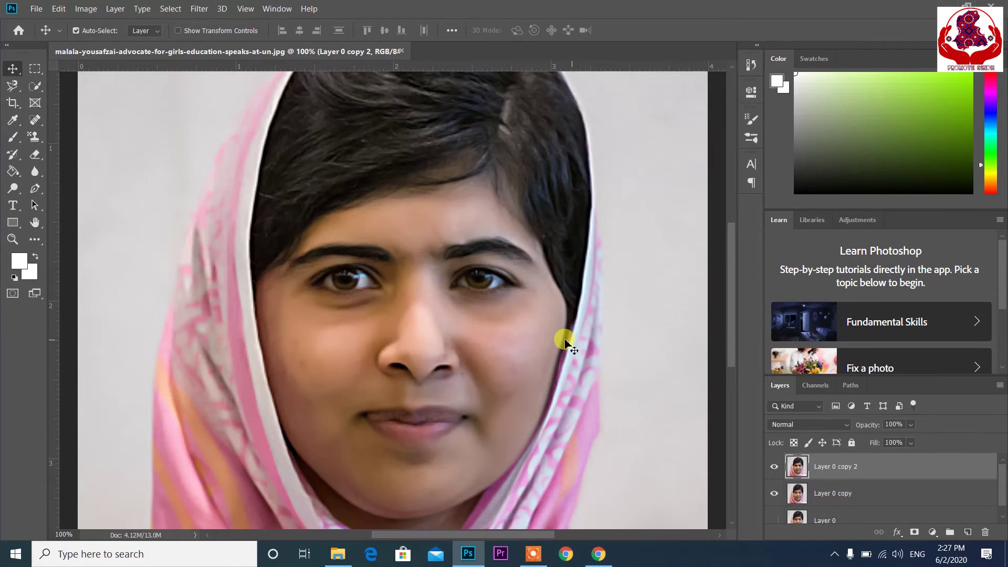
# Merge the sharpened Layer 0 copy 2 with Layer 0 copy and duplicate the merged layer.
pyautogui.hotkey('ctrl', '-')
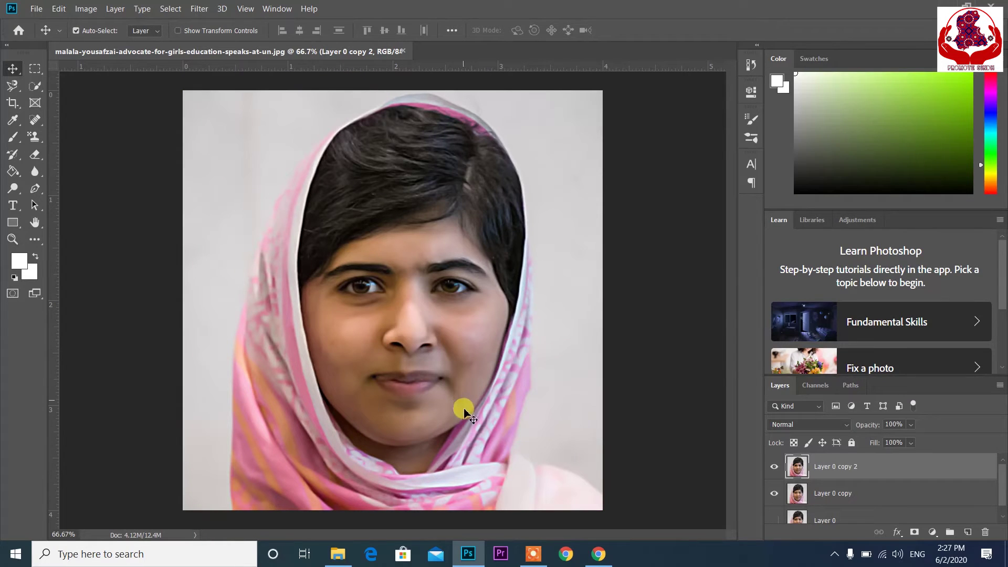
pyautogui.keyDown('ctrl'); pyautogui.click(828, 489); pyautogui.keyUp('ctrl')
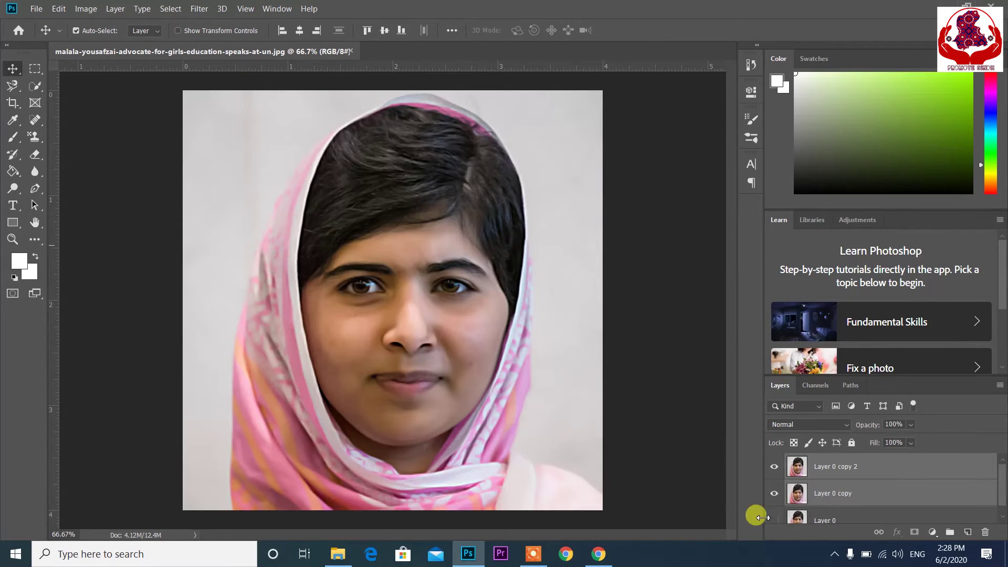
pyautogui.rightClick(879, 468)
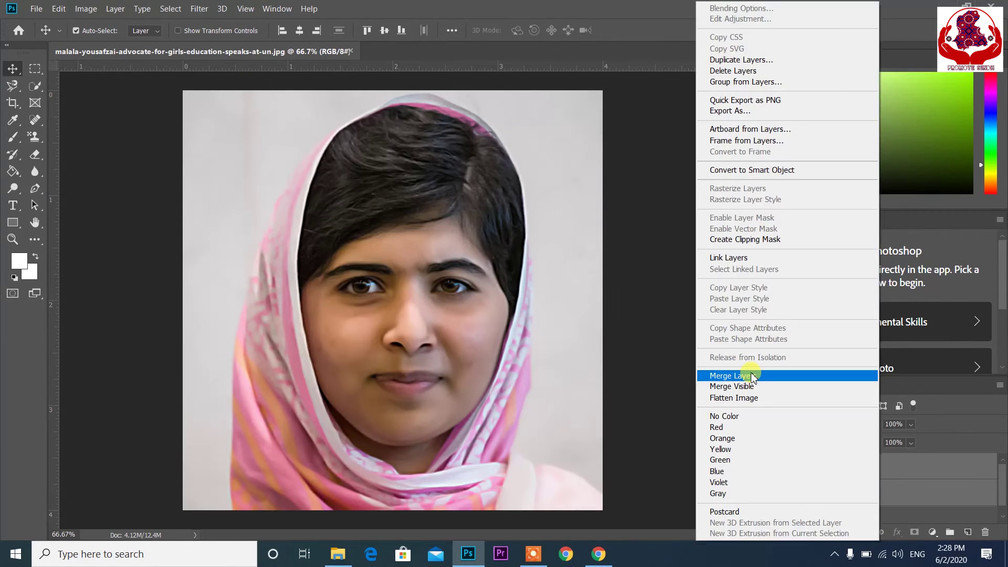
pyautogui.click(752, 376)
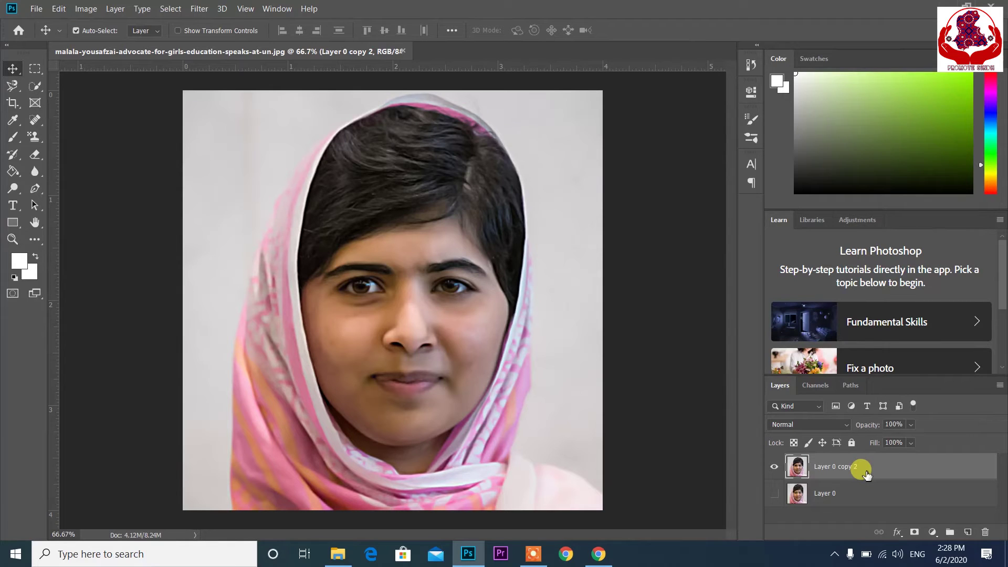
pyautogui.hotkey('ctrl', 'j')
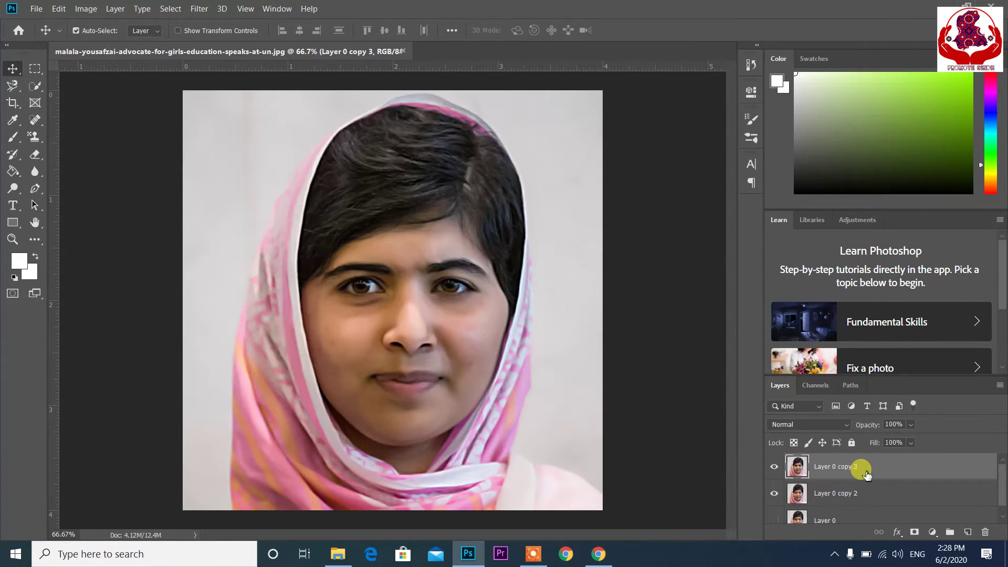
# Apply a High Pass filter with a radius of 8.0 pixels to Layer 0 copy 3, checking the face in the preview.
pyautogui.click(203, 10)
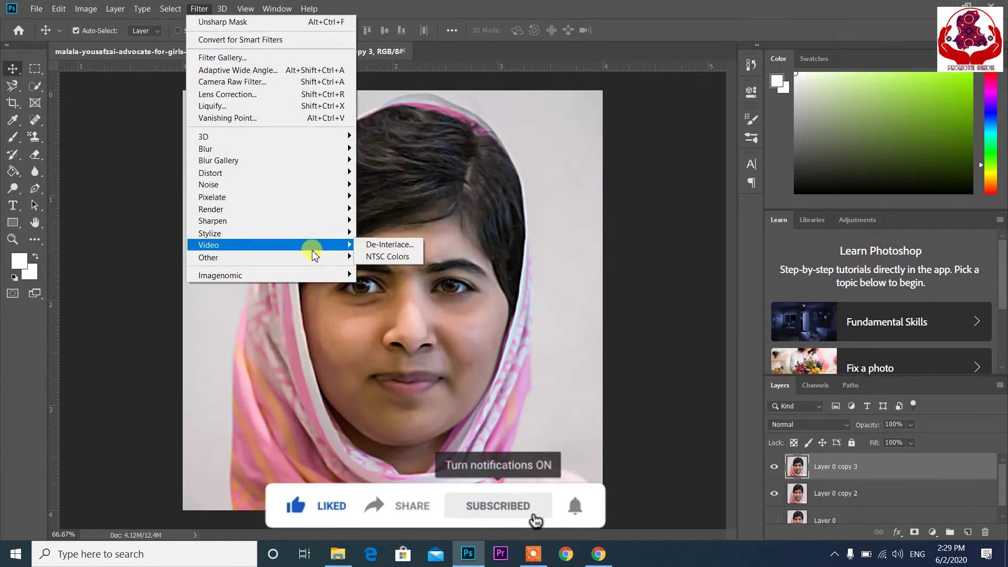
pyautogui.moveTo(331, 258)
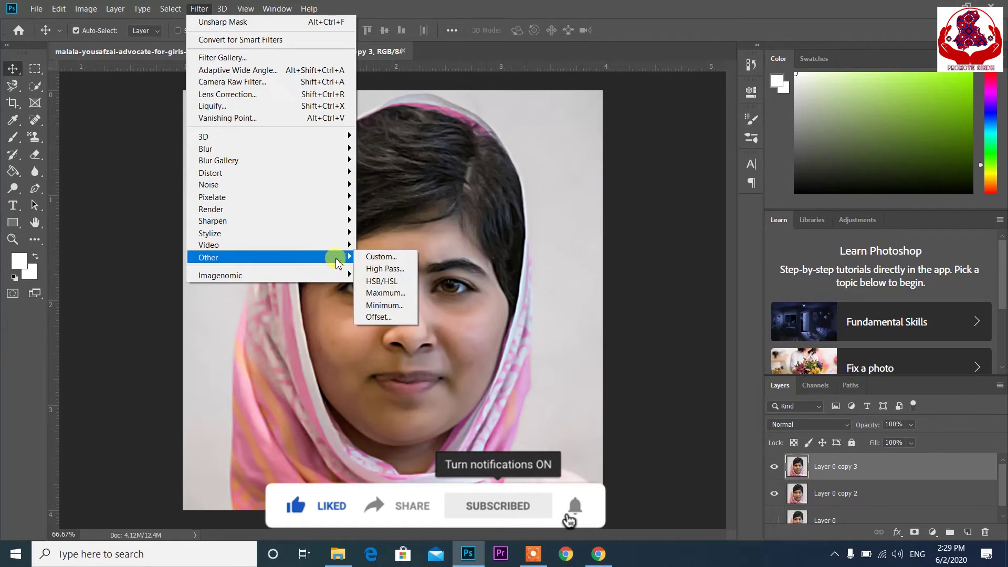
pyautogui.click(395, 270)
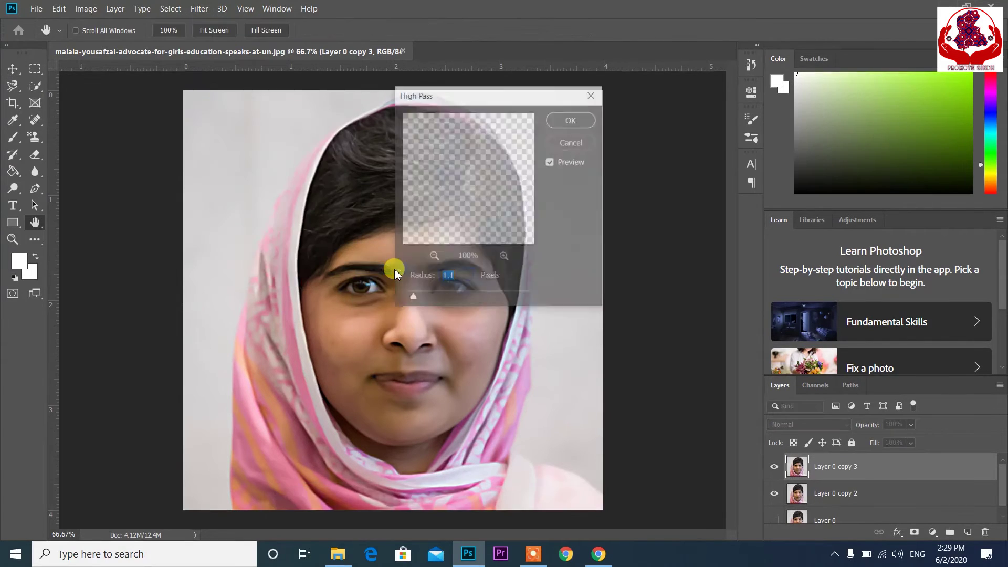
pyautogui.moveTo(494, 95); pyautogui.dragTo(815, 91)
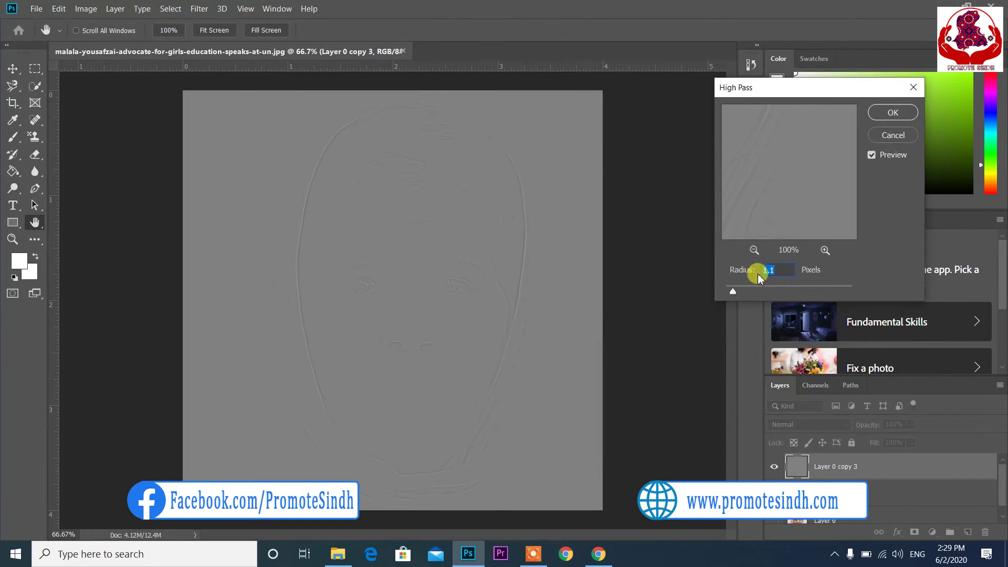
pyautogui.moveTo(733, 292); pyautogui.dragTo(752, 289)
pyautogui.moveTo(811, 146); pyautogui.dragTo(923, 279)
pyautogui.click(748, 292)
pyautogui.moveTo(748, 293); pyautogui.dragTo(771, 287)
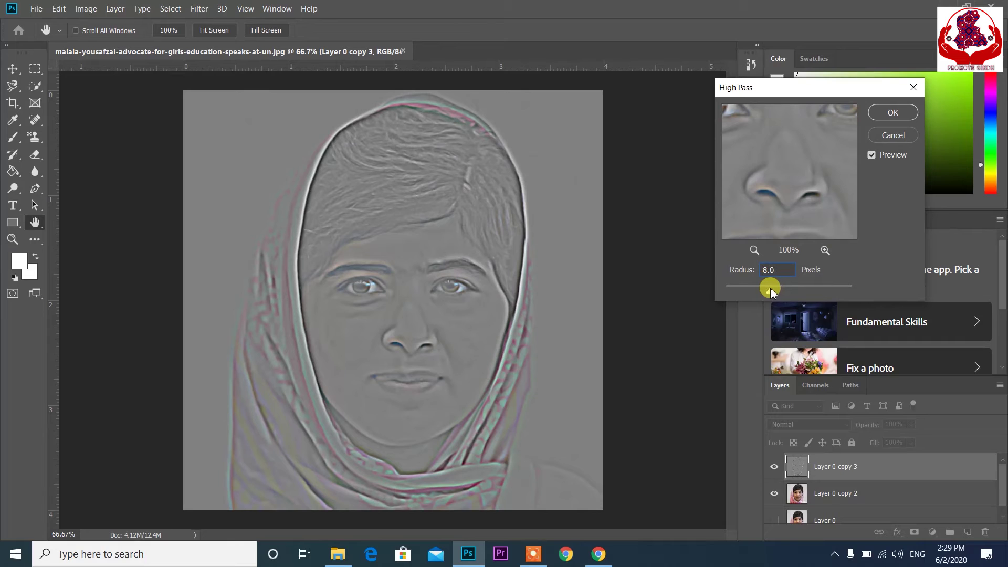
pyautogui.click(893, 113)
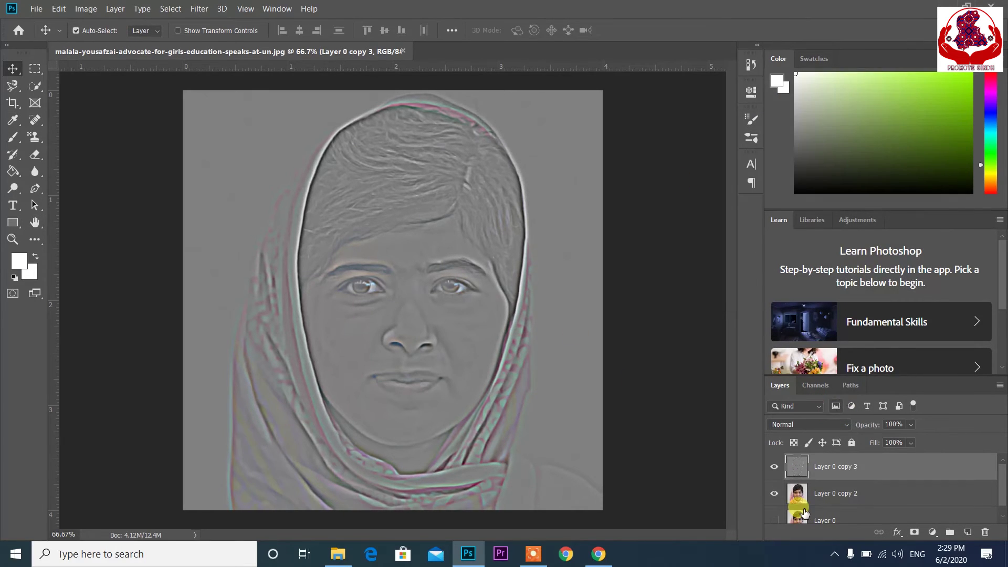
# Hide Layer 0 copy 3 and start a Surface Blur on Layer 0 copy 2, bringing the face into the filter preview.
pyautogui.click(773, 467)
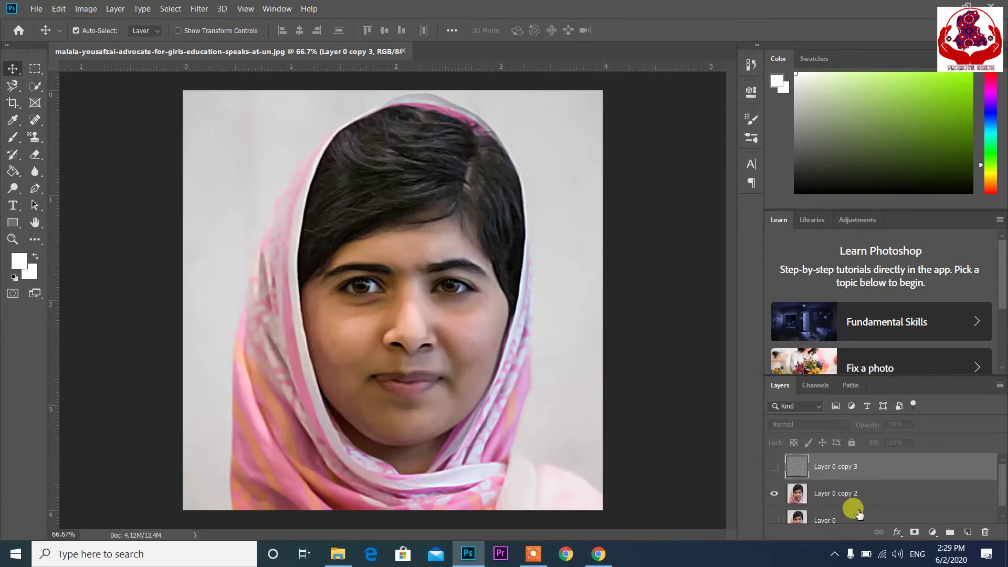
pyautogui.click(837, 496)
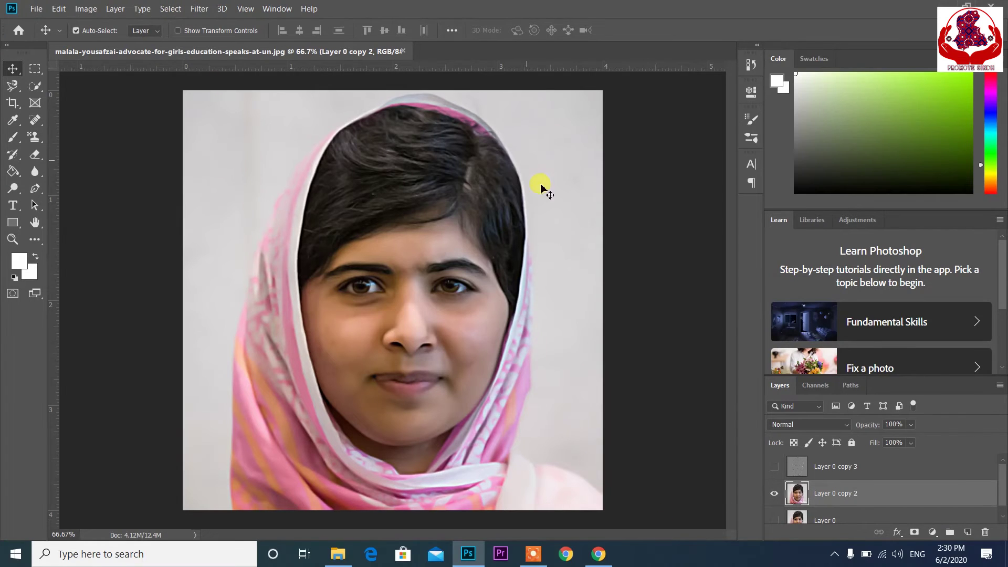
pyautogui.click(199, 8)
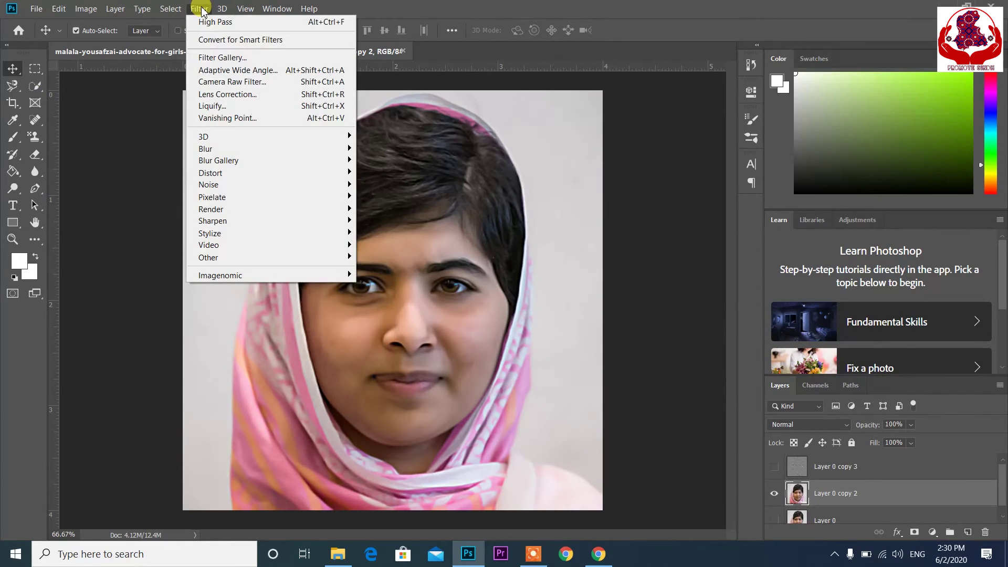
pyautogui.moveTo(231, 160)
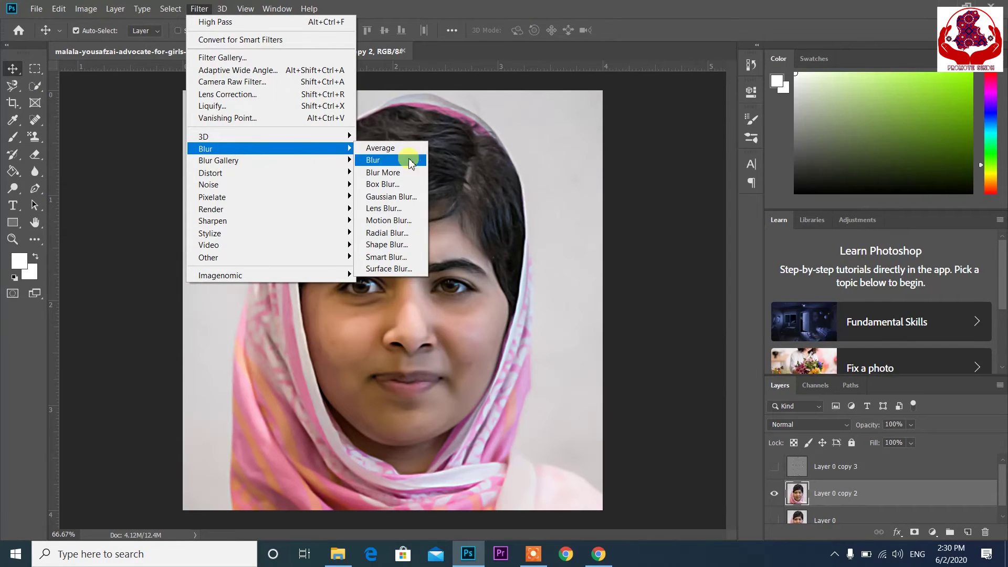
pyautogui.click(403, 269)
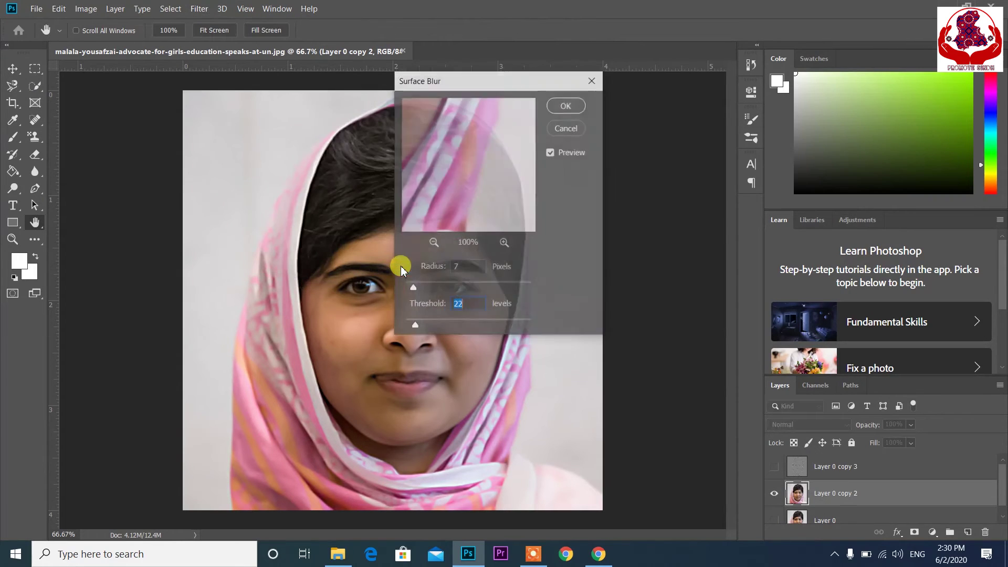
pyautogui.moveTo(531, 92); pyautogui.dragTo(745, 93)
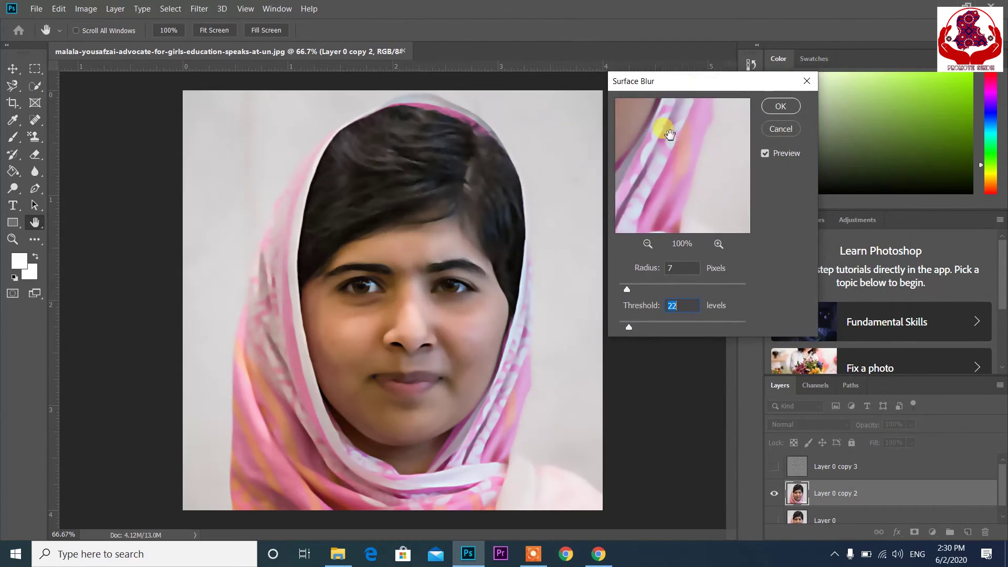
pyautogui.moveTo(648, 139); pyautogui.dragTo(683, 199)
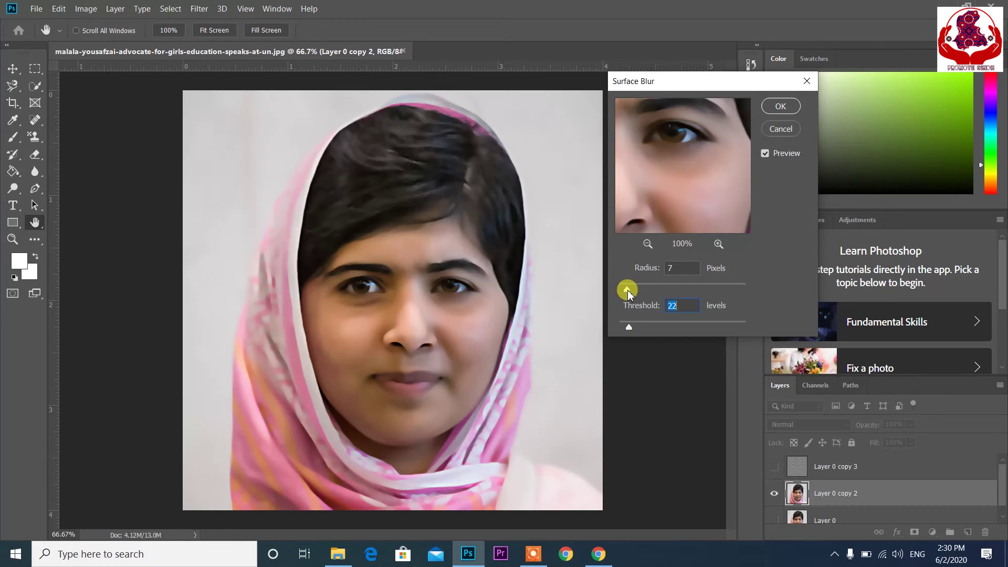
# Raise the Surface Blur radius until the skin looks smooth, keep Threshold at 22 levels, and apply the blur to Layer 0 copy 2.
pyautogui.moveTo(667, 289); pyautogui.dragTo(581, 290)
pyautogui.moveTo(623, 290); pyautogui.dragTo(634, 292)
pyautogui.moveTo(666, 157); pyautogui.dragTo(774, 188)
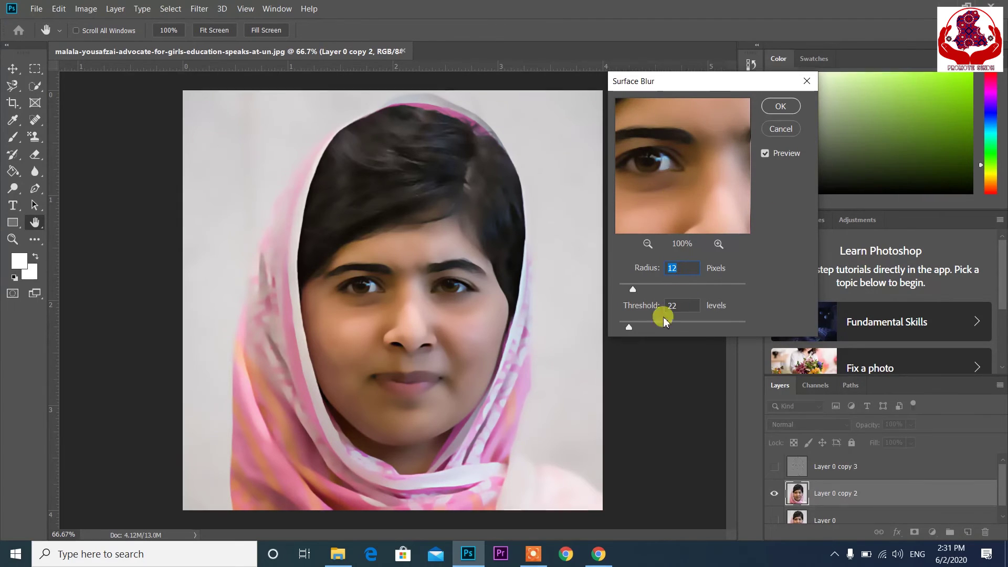
pyautogui.moveTo(630, 328)
pyautogui.mouseDown()
pyautogui.moveTo(640, 330)
pyautogui.moveTo(631, 330)
pyautogui.mouseUp()
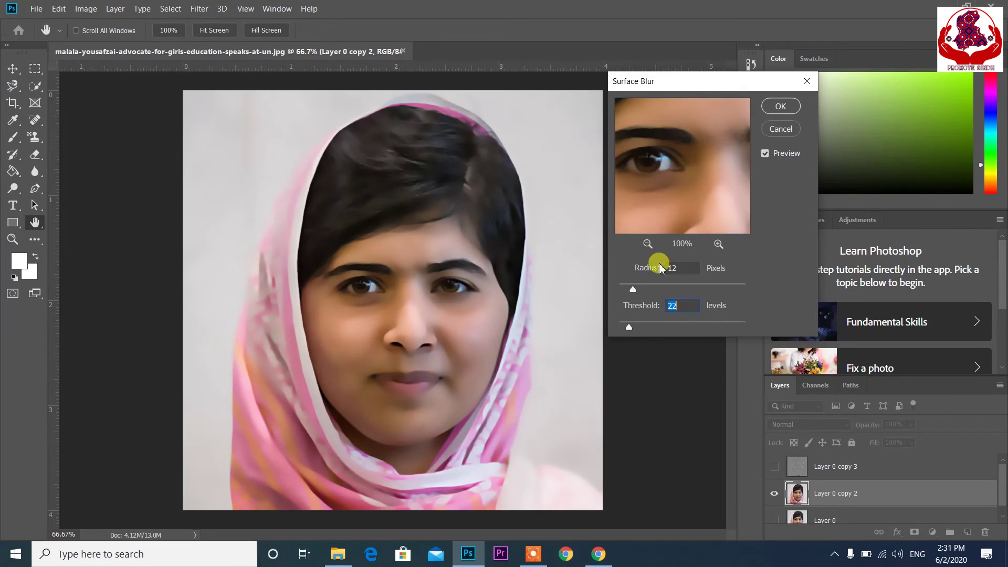
pyautogui.moveTo(635, 291); pyautogui.dragTo(643, 289)
pyautogui.moveTo(646, 288); pyautogui.dragTo(651, 288)
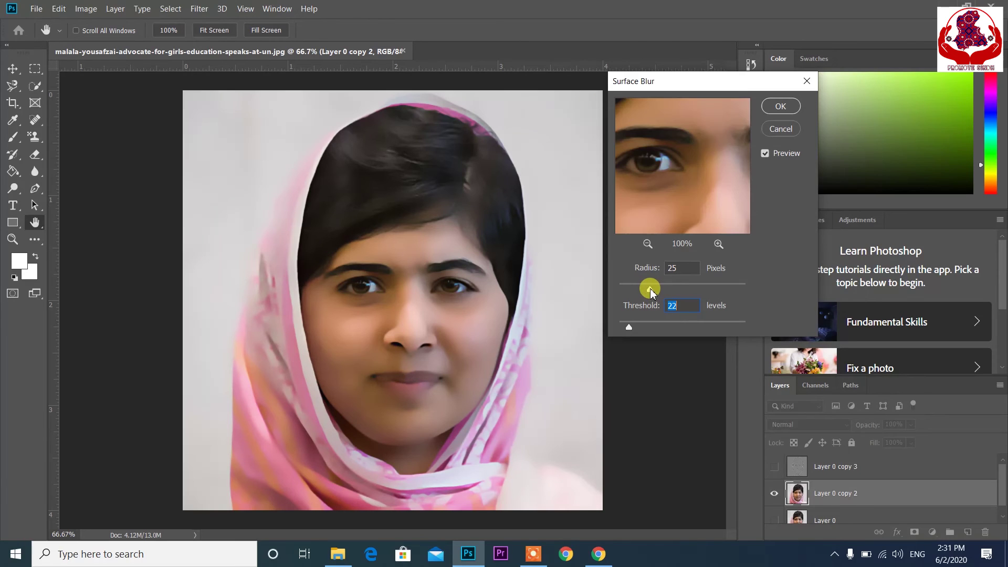
pyautogui.click(647, 291)
pyautogui.moveTo(646, 290); pyautogui.dragTo(638, 289)
pyautogui.click(777, 107)
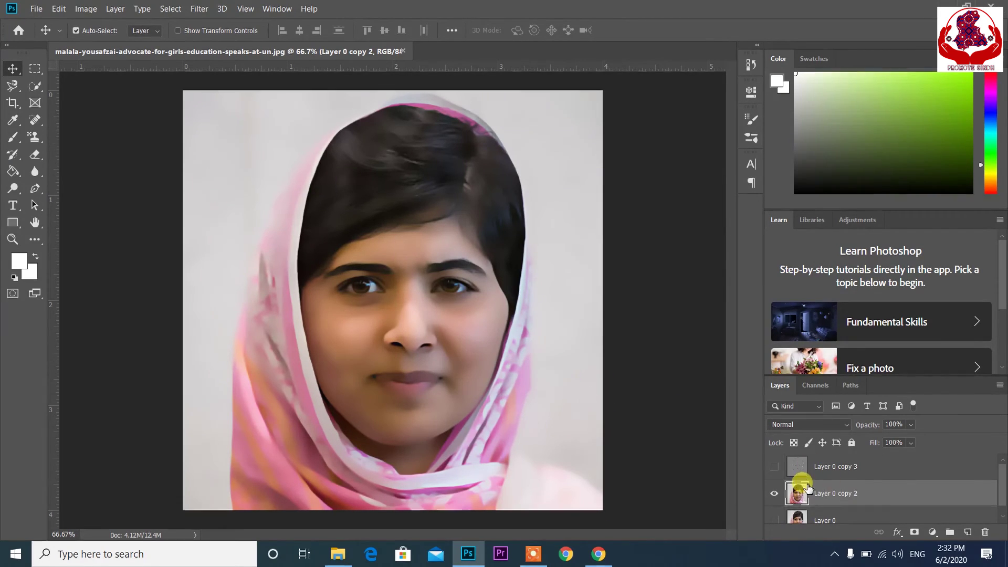
# Show Layer 0 copy 3, set its blend mode to Overlay, and check the effect by toggling the visibility of Layer 0 copy 2.
pyautogui.click(774, 467)
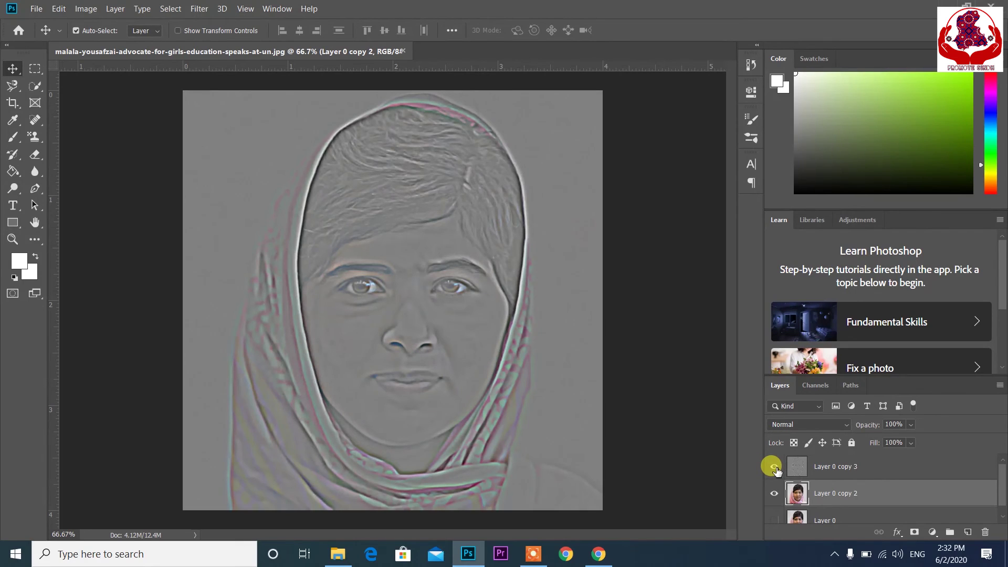
pyautogui.click(834, 468)
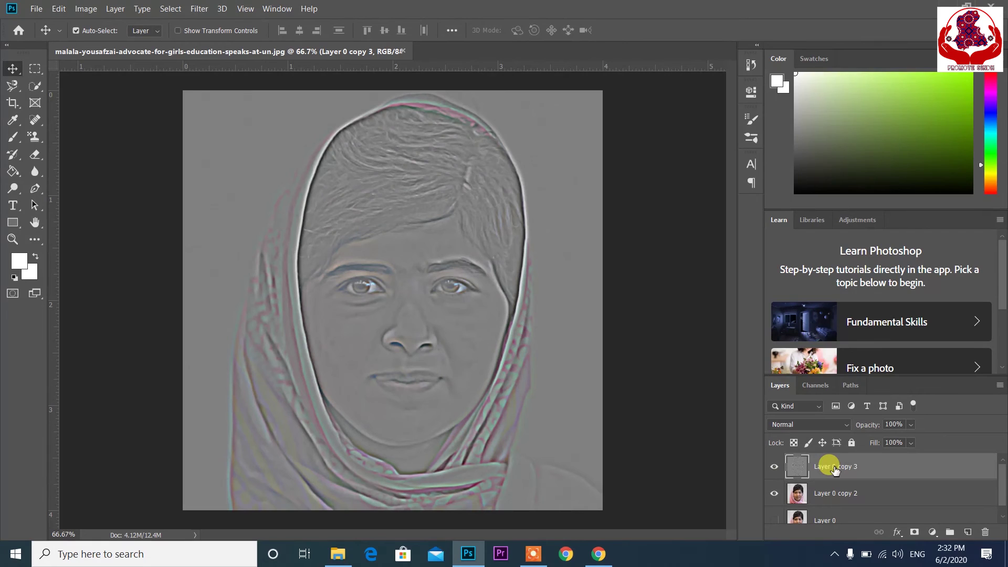
pyautogui.click(821, 426)
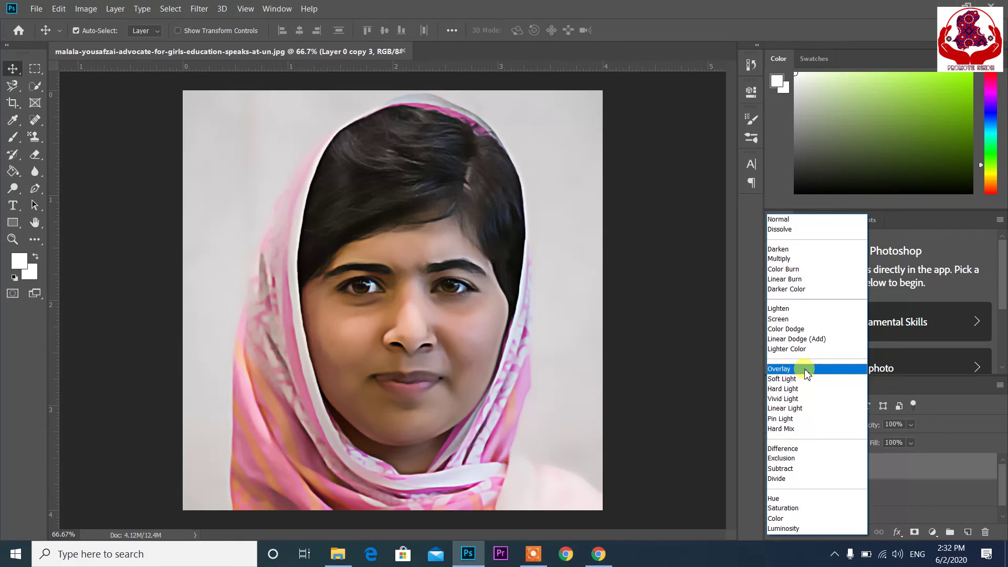
pyautogui.click(806, 370)
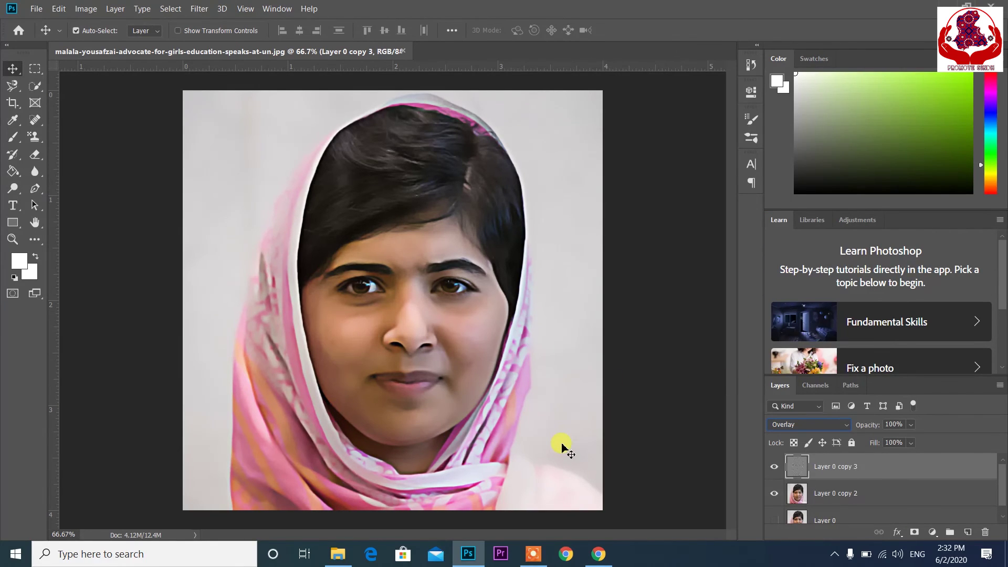
pyautogui.scroll(-1, 859, 479)
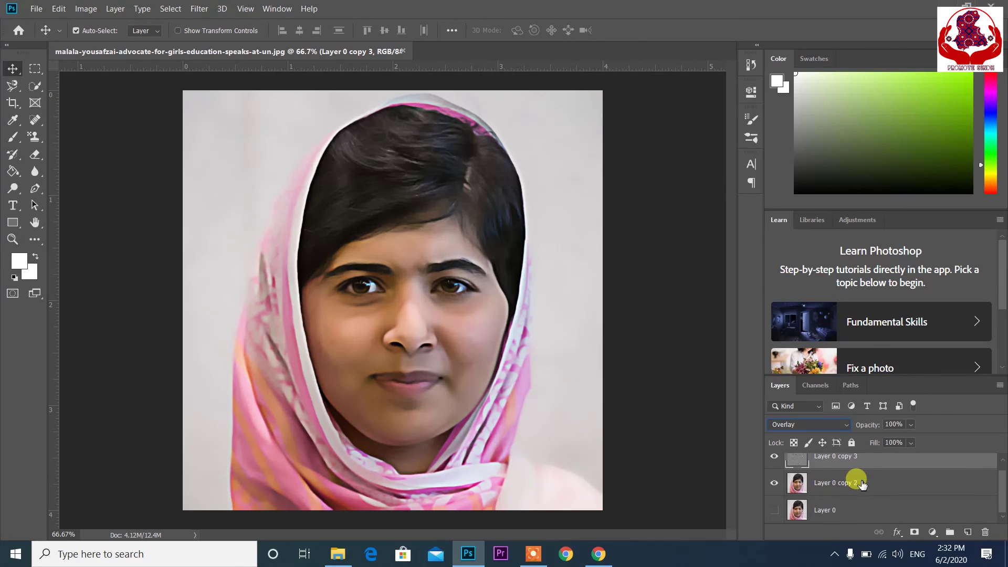
pyautogui.click(775, 483)
pyautogui.click(775, 483)
pyautogui.scroll(1, 896, 496)
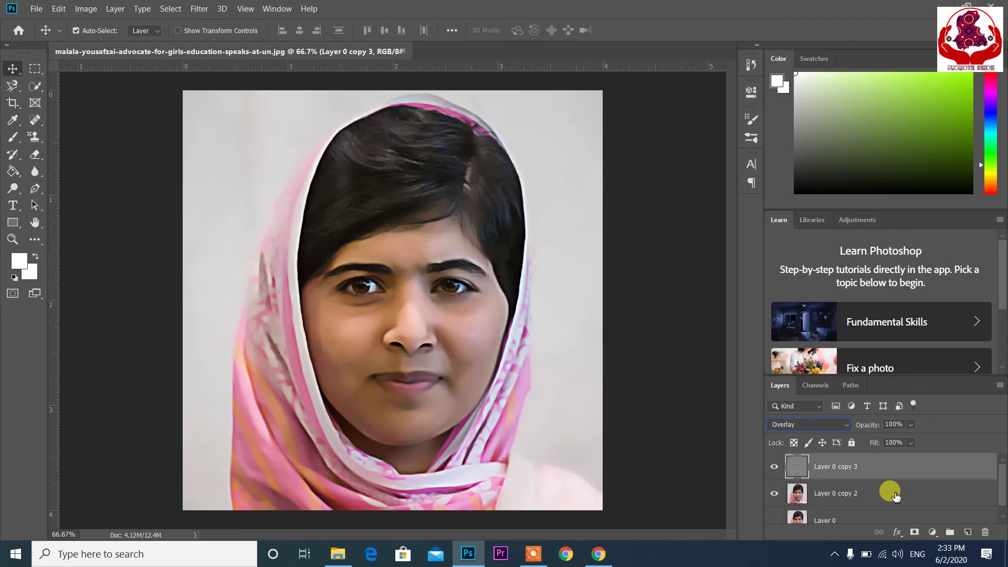
# Merge Layer 0 copy 3 with Layer 0 copy 2 and compare the merged result with the original Layer 0.
pyautogui.keyDown('ctrl'); pyautogui.click(835, 496); pyautogui.keyUp('ctrl')
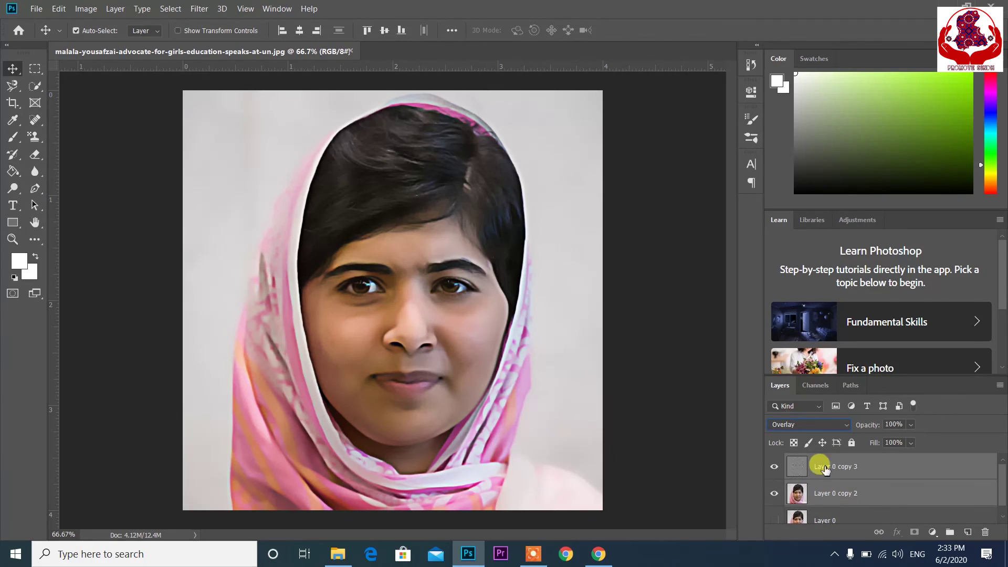
pyautogui.rightClick(845, 461)
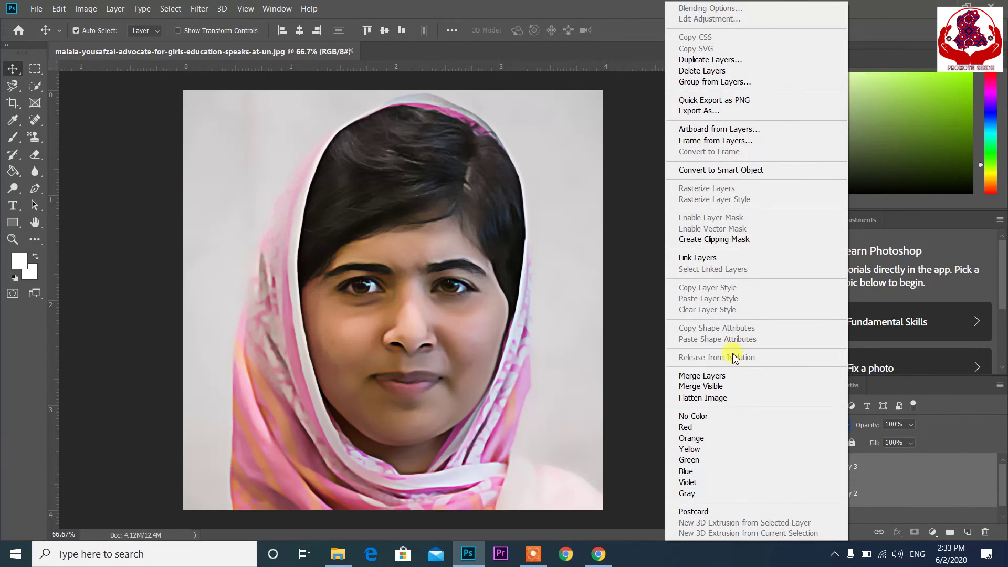
pyautogui.click(732, 379)
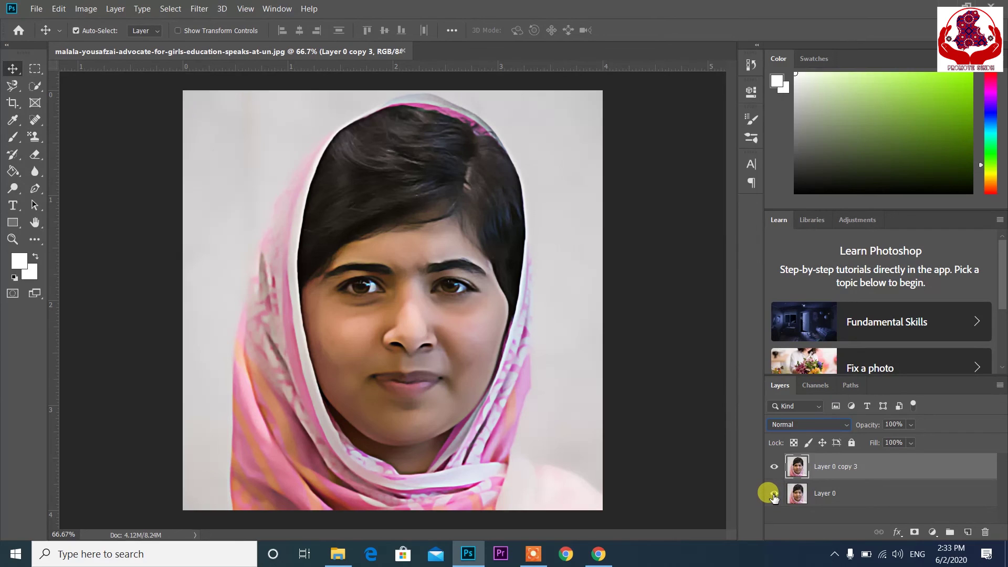
pyautogui.click(776, 467)
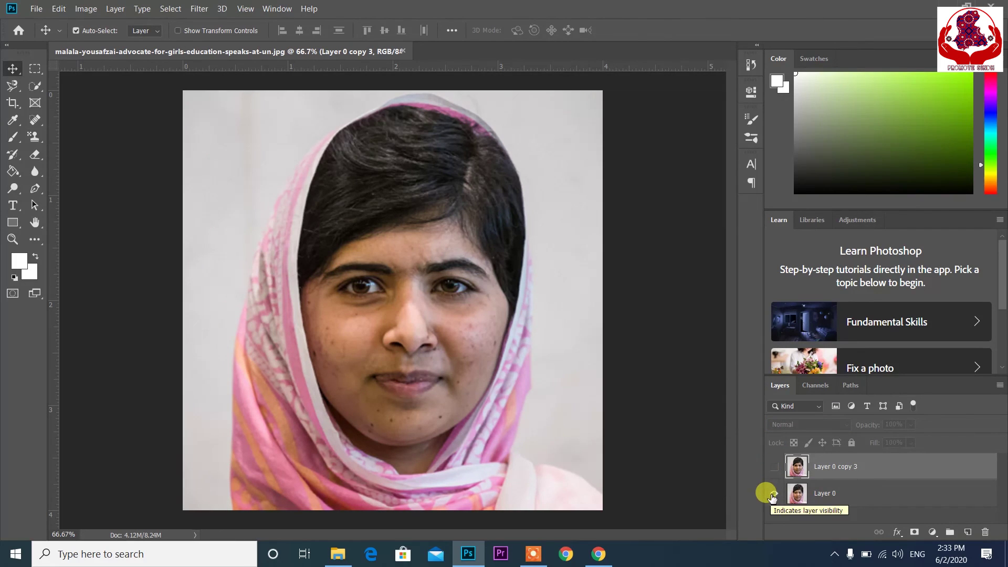
pyautogui.click(775, 468)
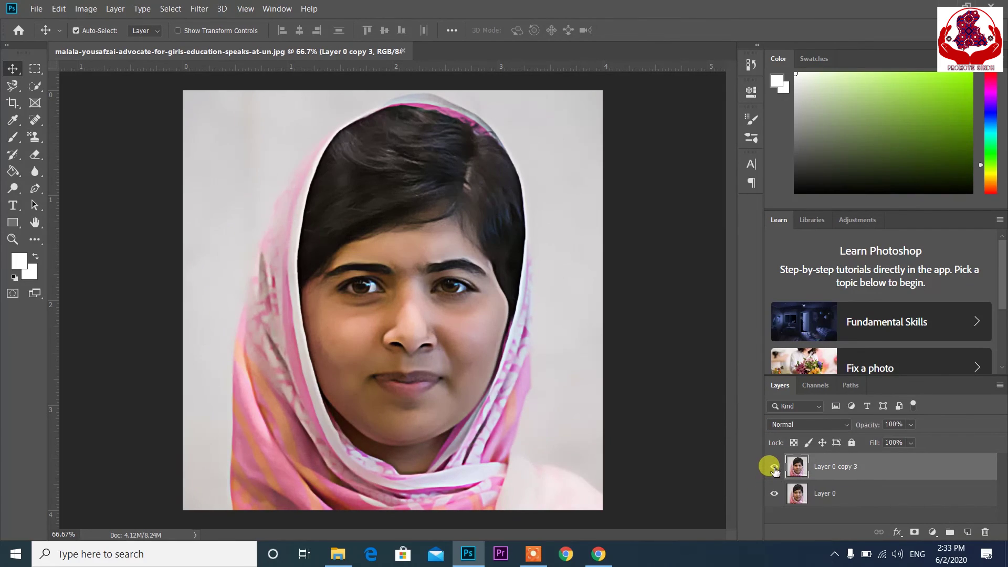